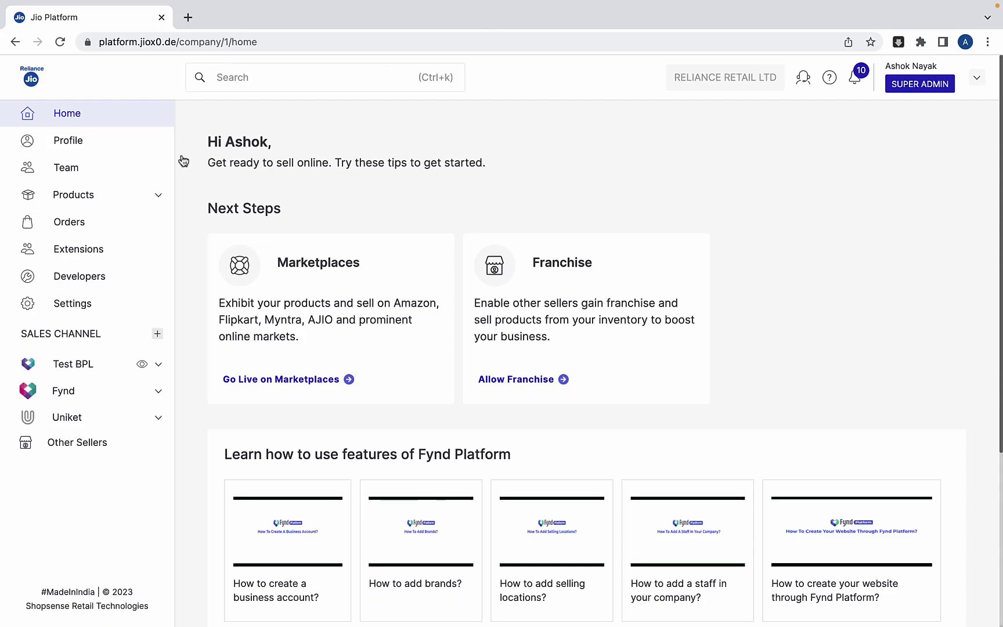
Step: Start a bulk product import from All products to create products in bulk
{"action": "left_click", "coordinate": [112, 198]}
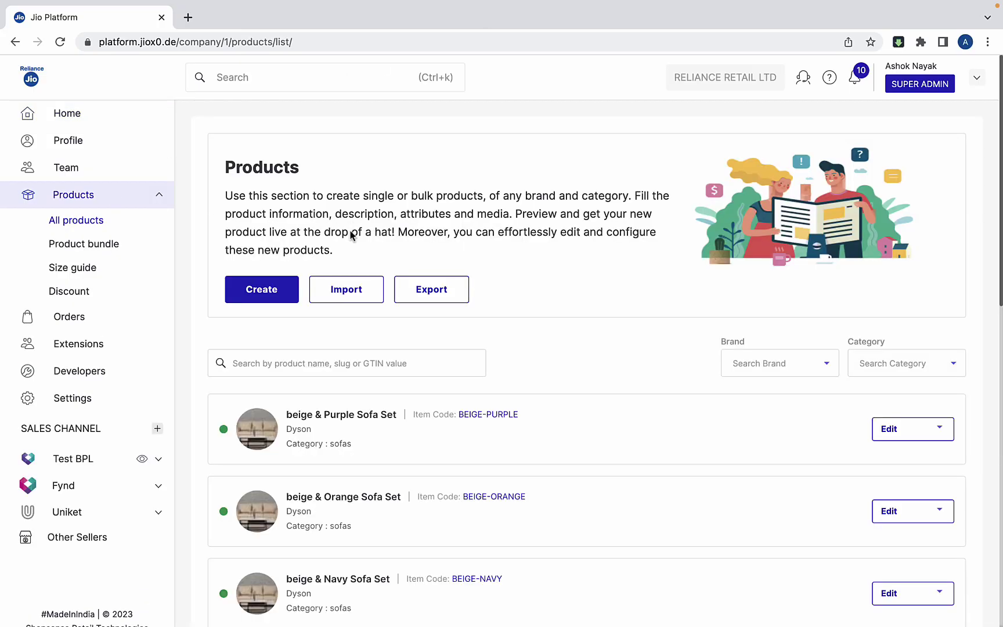
{"action": "left_click", "coordinate": [347, 292]}
{"action": "left_click", "coordinate": [394, 352]}
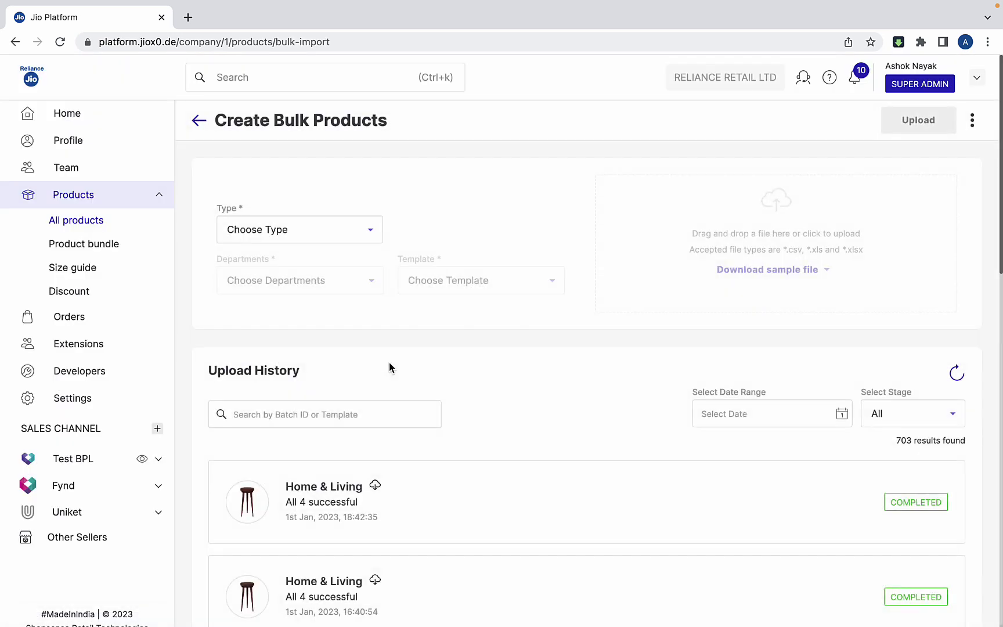
Step: Choose Standard type with Home & Living department and template, and download the sample Excel file
{"action": "left_click", "coordinate": [329, 260]}
{"action": "left_click", "coordinate": [331, 280]}
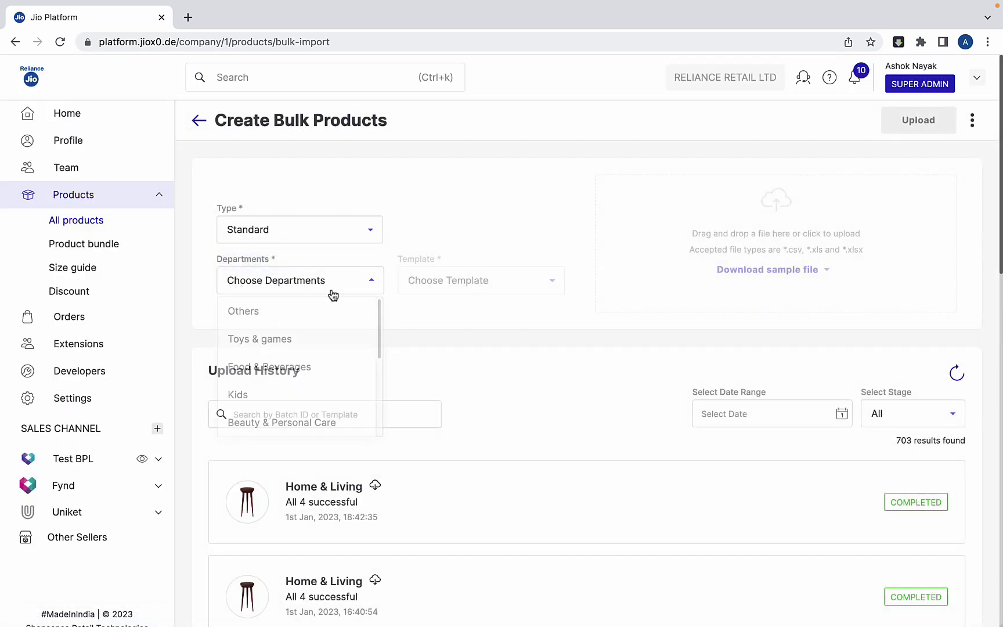
{"action": "left_click_drag", "start_coordinate": [374, 320], "coordinate": [336, 362]}
{"action": "left_click", "coordinate": [336, 359]}
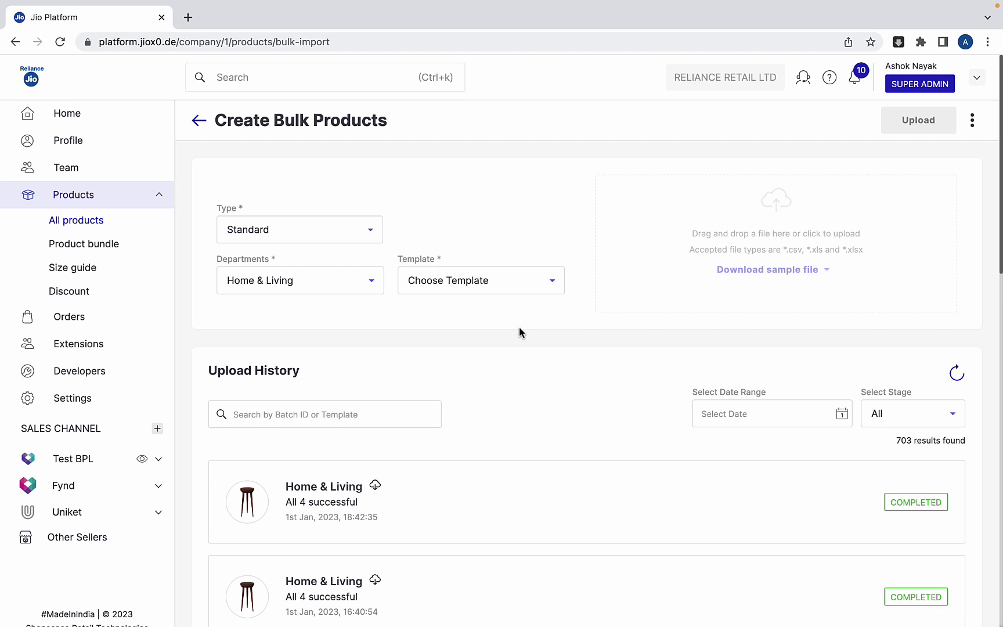
{"action": "left_click", "coordinate": [508, 311]}
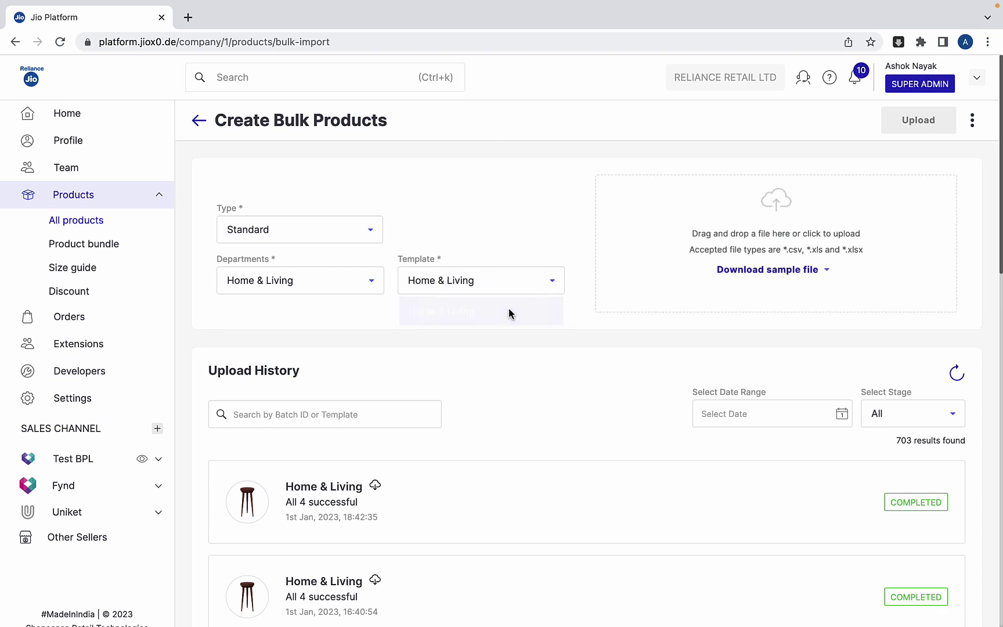
{"action": "left_click", "coordinate": [777, 270]}
{"action": "left_click", "coordinate": [777, 303]}
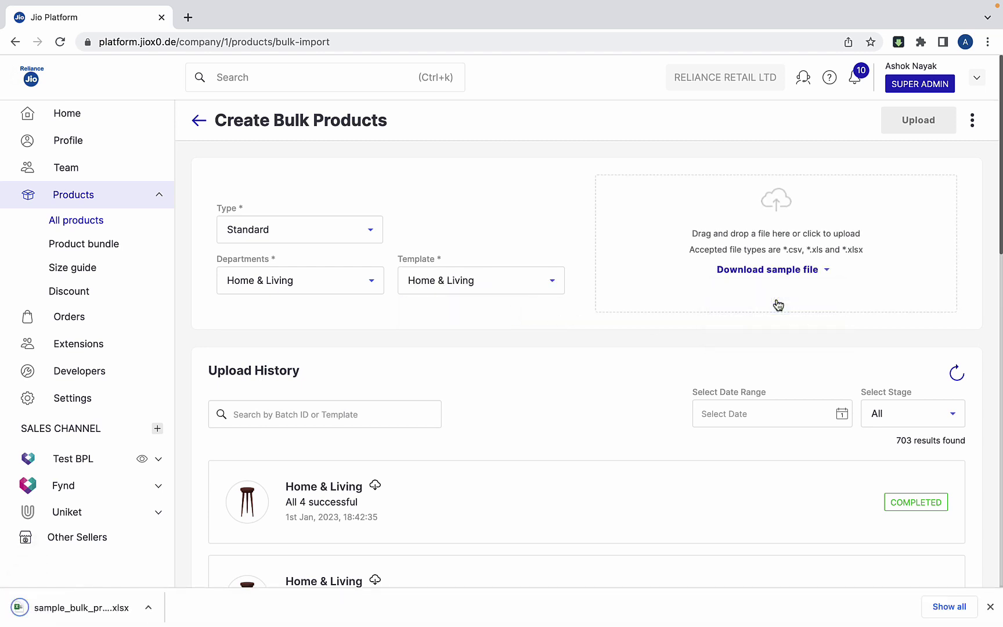
Step: In the sample sheet, enter Extra Comfort Orange Sofa, item code EC-OS and brand Cenewt in row 2
{"action": "left_click", "coordinate": [81, 607]}
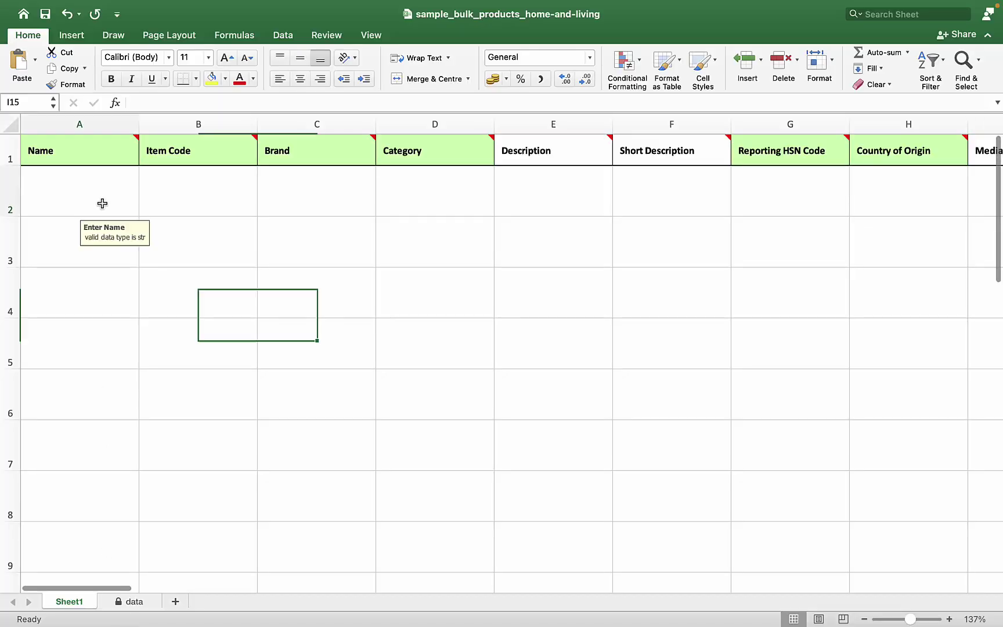
{"action": "left_click", "coordinate": [102, 203]}
{"action": "type", "text": "Extra Comfort Orange Sofa"}
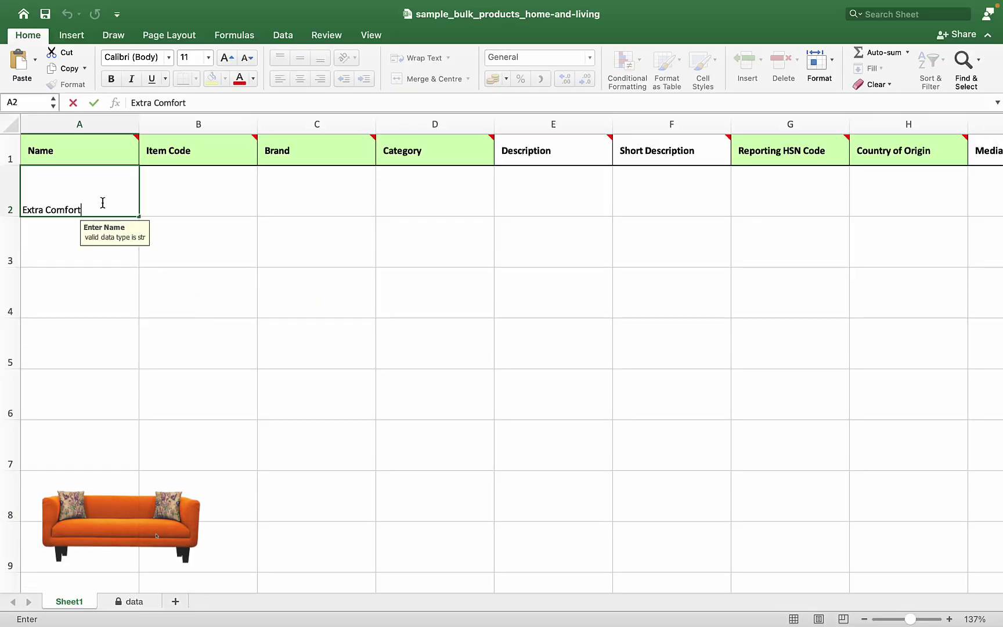
{"action": "left_click", "coordinate": [224, 201]}
{"action": "type", "text": "EC-OS"}
{"action": "left_click", "coordinate": [286, 200]}
{"action": "left_click", "coordinate": [382, 210]}
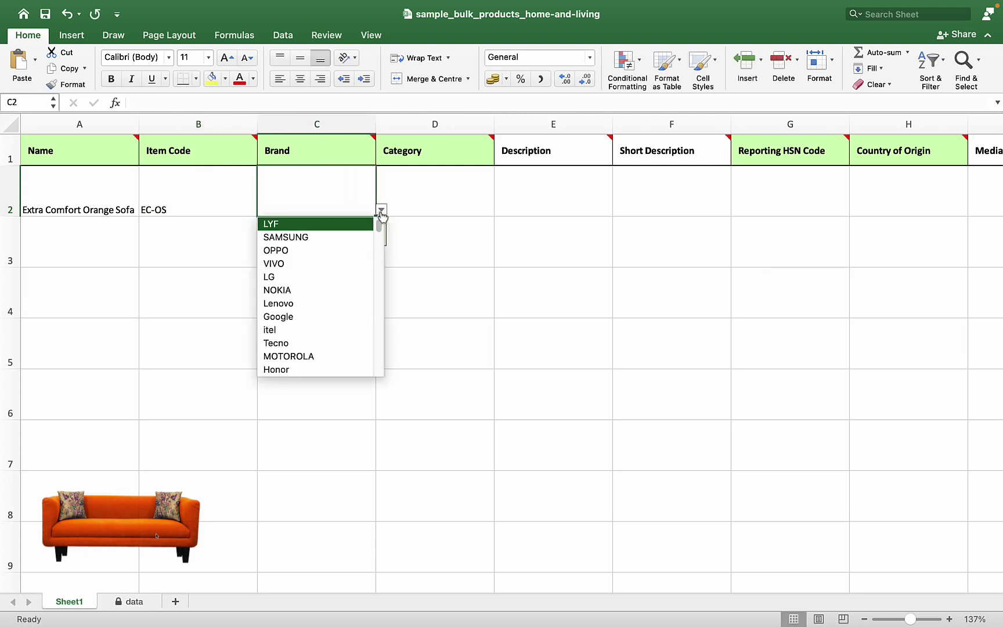
{"action": "left_click_drag", "start_coordinate": [379, 228], "coordinate": [370, 375]}
{"action": "left_click", "coordinate": [346, 358]}
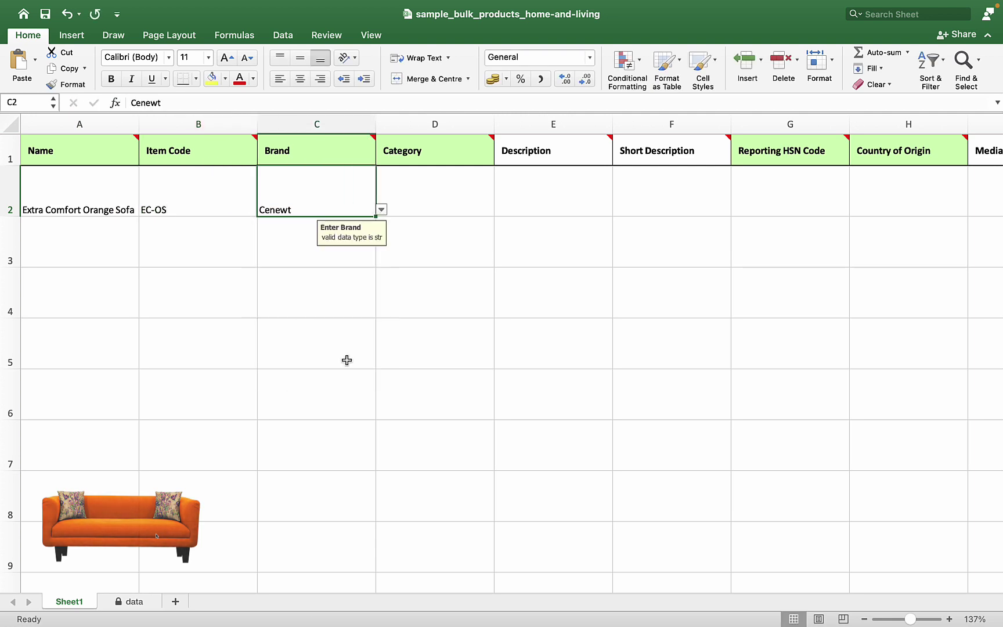
Step: Set category Sofas and fill in the Febonic range description and short description
{"action": "left_click", "coordinate": [474, 209]}
{"action": "left_click", "coordinate": [499, 210]}
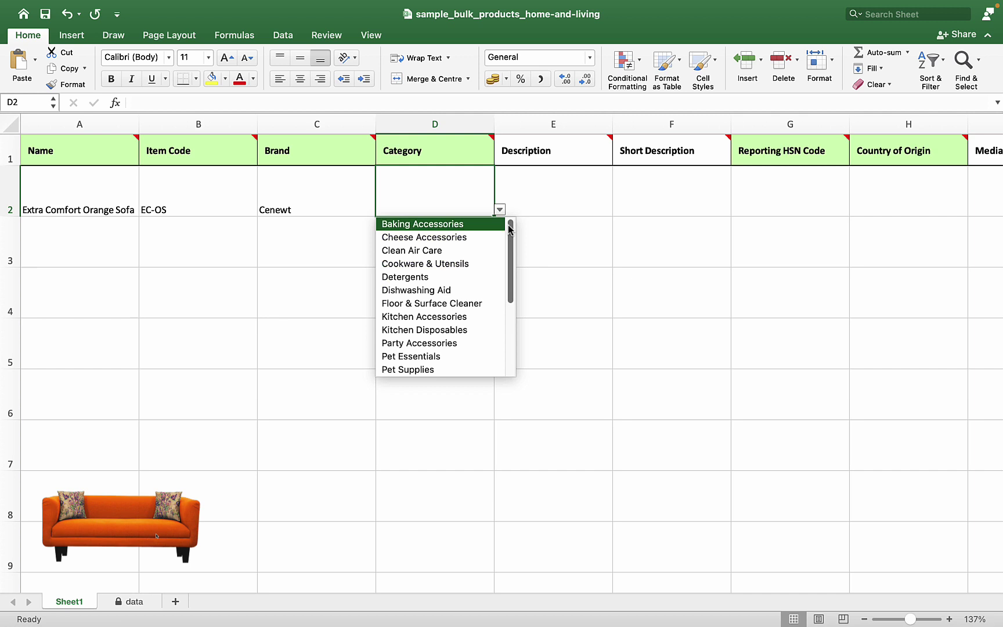
{"action": "left_click_drag", "start_coordinate": [509, 230], "coordinate": [508, 290]}
{"action": "left_click", "coordinate": [476, 289]}
{"action": "left_click", "coordinate": [591, 213]}
{"action": "type", "text": "Febon"}
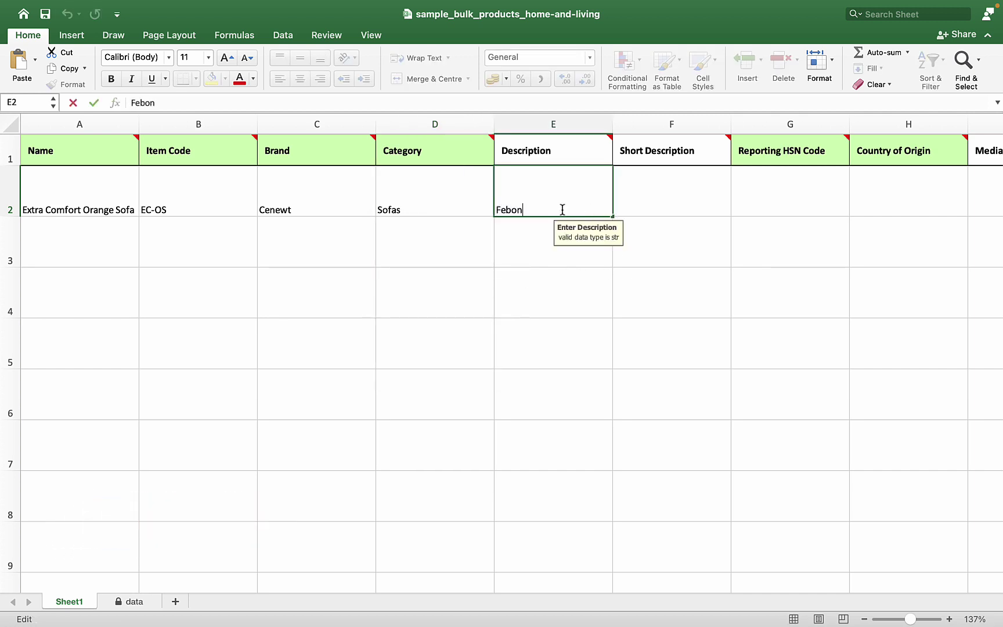
{"action": "type", "text": "ic range"}
{"action": "type", "text": "of sofa set brings impeccable aesthetics and design value to your interiors. It is made with finest fabric and takes hours of craftsmanship before we ship it to our beloved customers. Bucket Style Sofas have rounded or contoured back. The earliest bucket sofas had high sides and were named for their resemblance to buckets."}
{"action": "key", "text": "Return"}
{"action": "key", "text": "Return"}
{"action": "left_click", "coordinate": [696, 194]}
{"action": "type", "text": "Ext"}
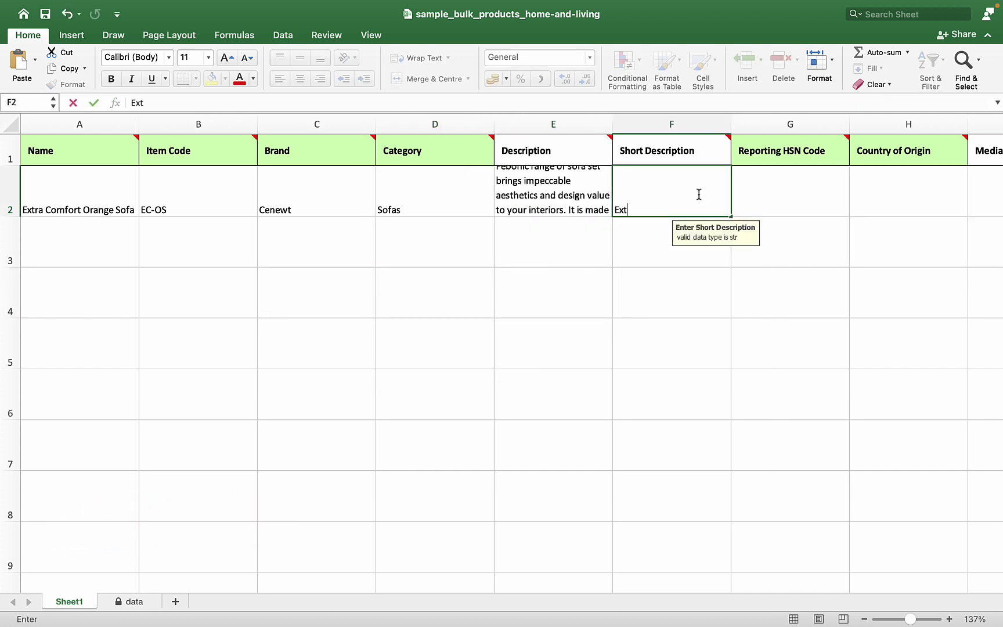
Step: Choose HSN code 42050020H1 and India as country of origin, then select Media cell I2
{"action": "left_click", "coordinate": [831, 202]}
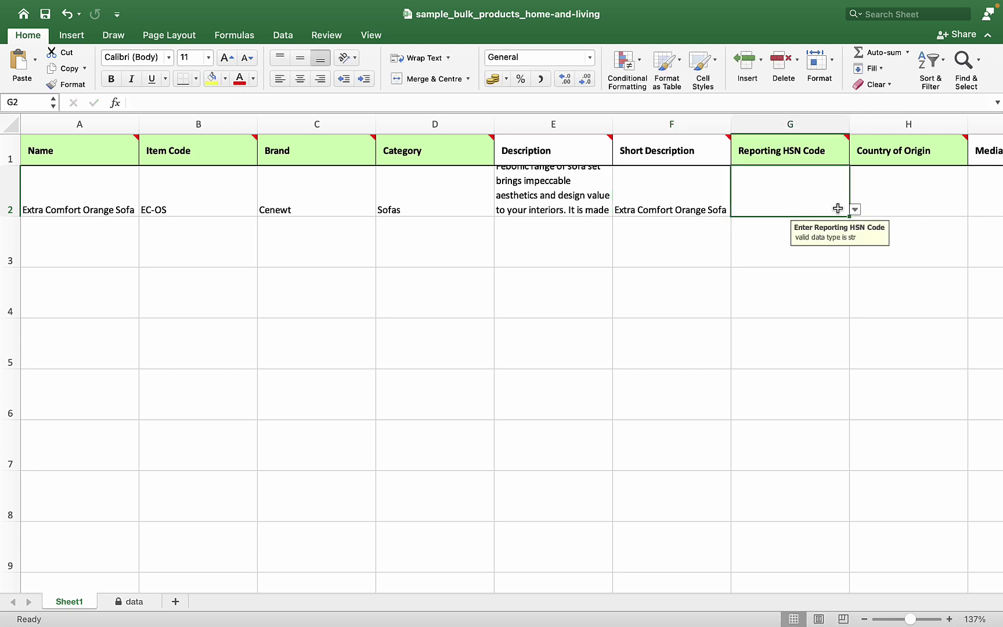
{"action": "left_click", "coordinate": [855, 209]}
{"action": "left_click_drag", "start_coordinate": [808, 226], "coordinate": [815, 274]}
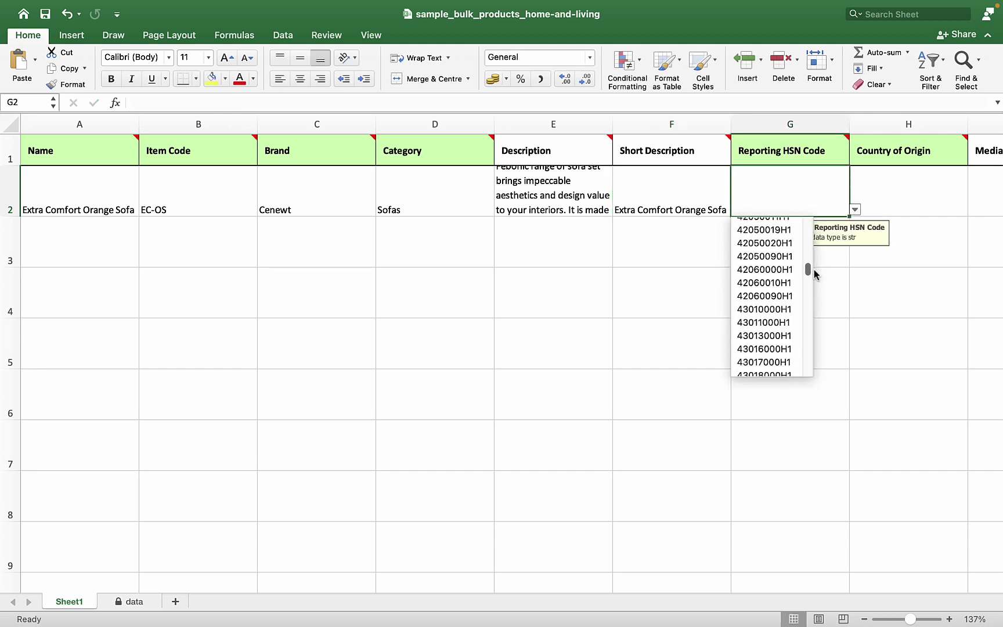
{"action": "left_click", "coordinate": [788, 243]}
{"action": "left_click", "coordinate": [946, 208]}
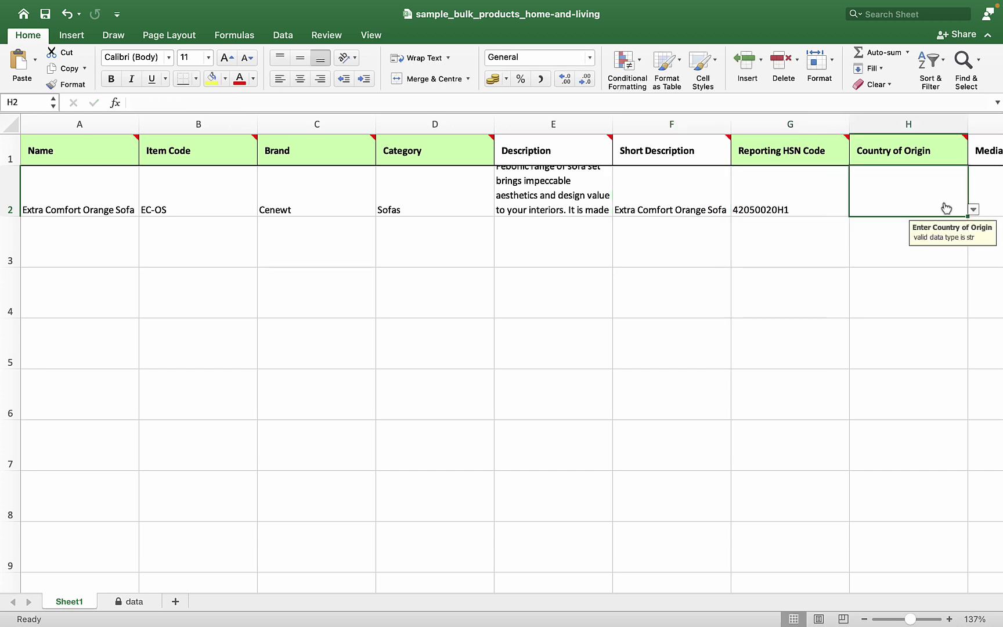
{"action": "left_click_drag", "start_coordinate": [106, 587], "coordinate": [188, 600]}
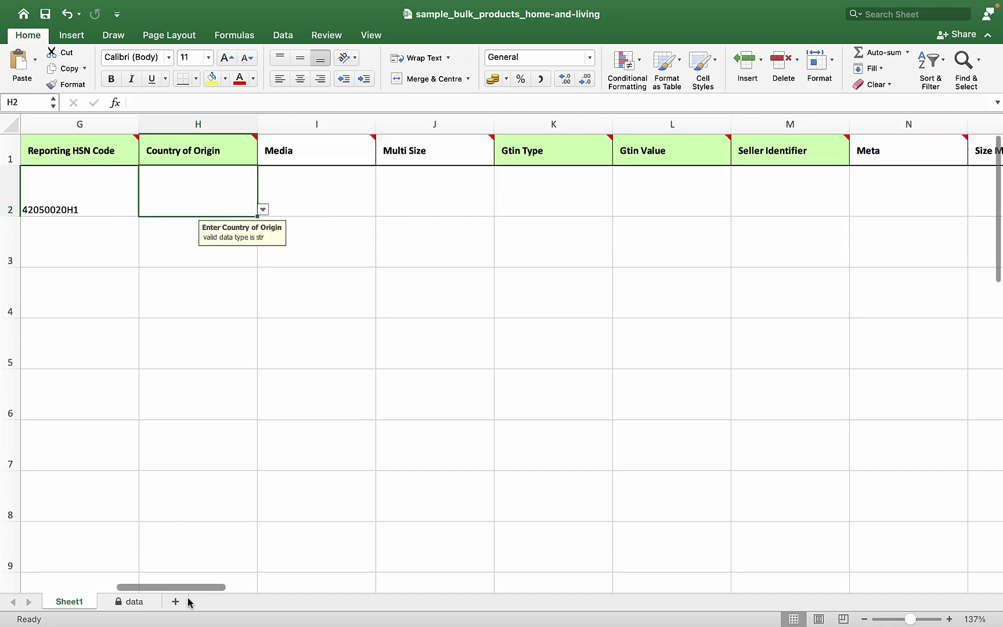
{"action": "left_click", "coordinate": [144, 209]}
{"action": "left_click_drag", "start_coordinate": [207, 228], "coordinate": [207, 235]}
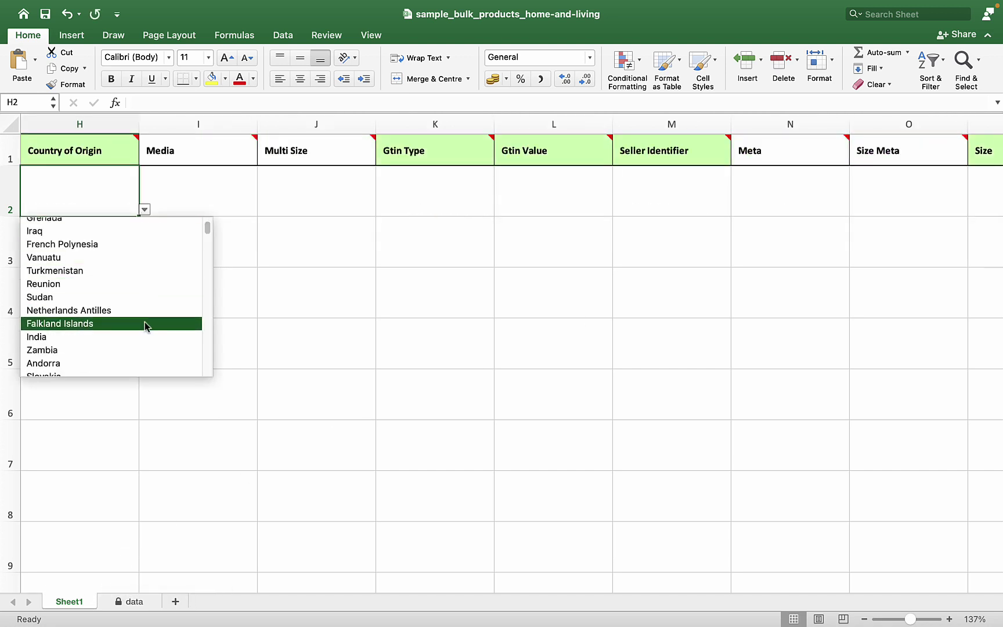
{"action": "left_click", "coordinate": [145, 337]}
{"action": "left_click", "coordinate": [232, 208]}
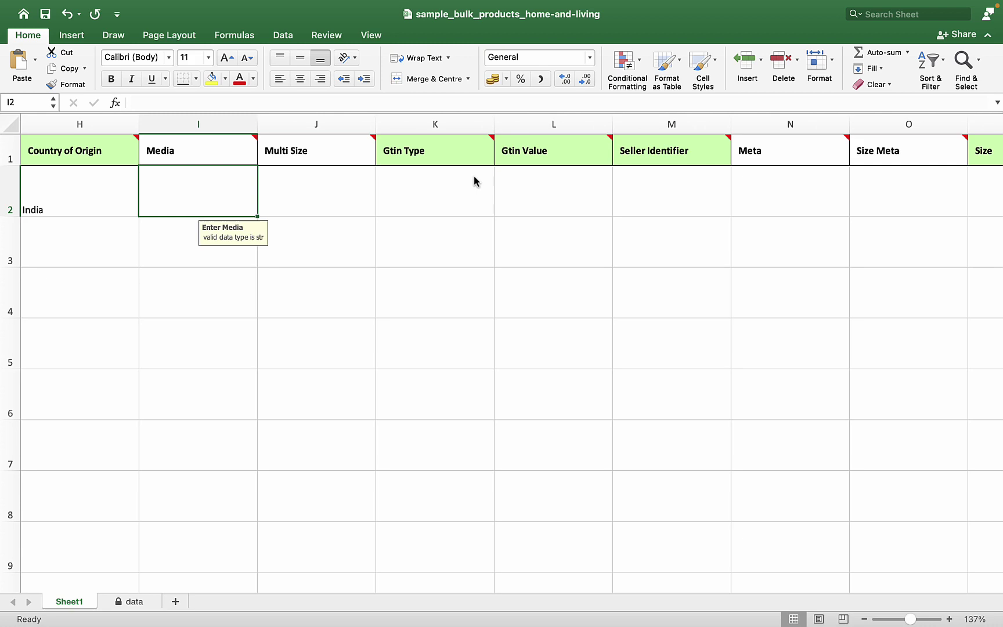
Step: In Cloudinary's product-pics library, bring up the orange sofa image's options menu
{"action": "key", "text": "super+Tab"}
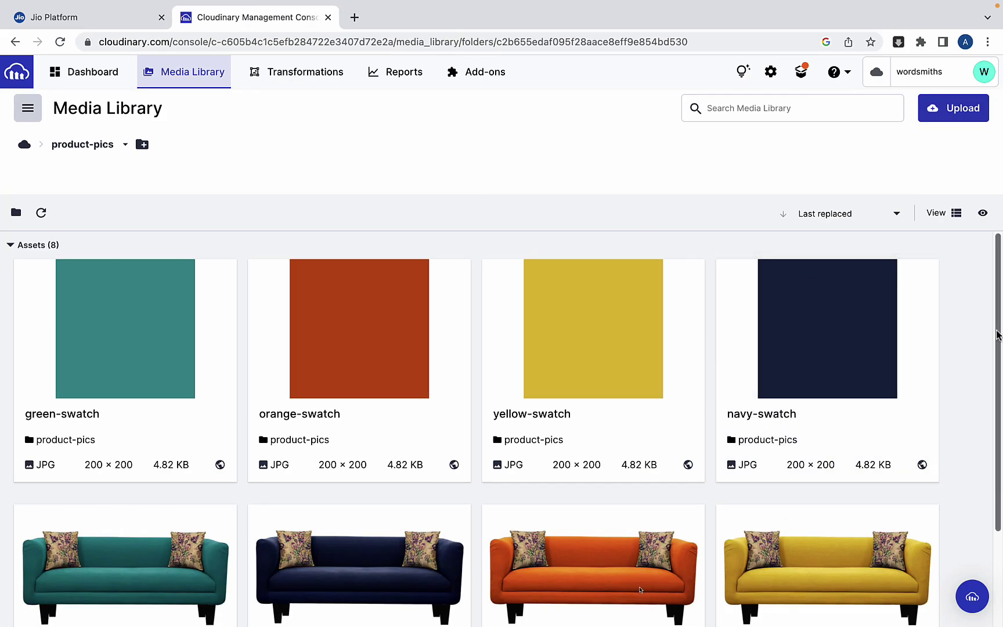
{"action": "scroll", "coordinate": [692, 422], "scroll_direction": "down", "scroll_amount": 2}
{"action": "left_click", "coordinate": [690, 420]}
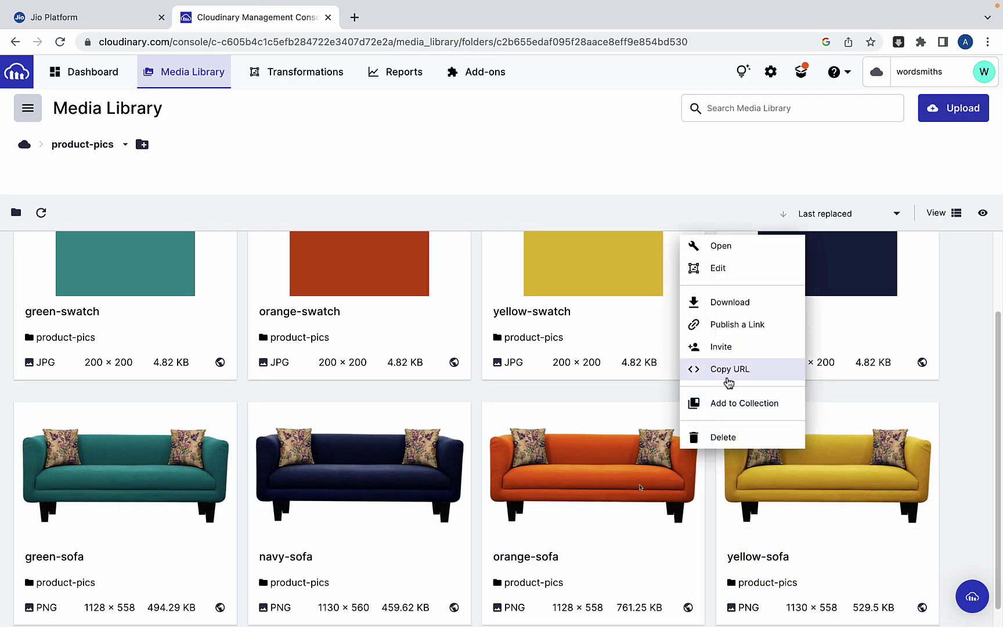
Step: Copy the orange sofa image link and paste it into Media cell I2
{"action": "left_click", "coordinate": [727, 378]}
{"action": "key", "text": "super+Tab"}
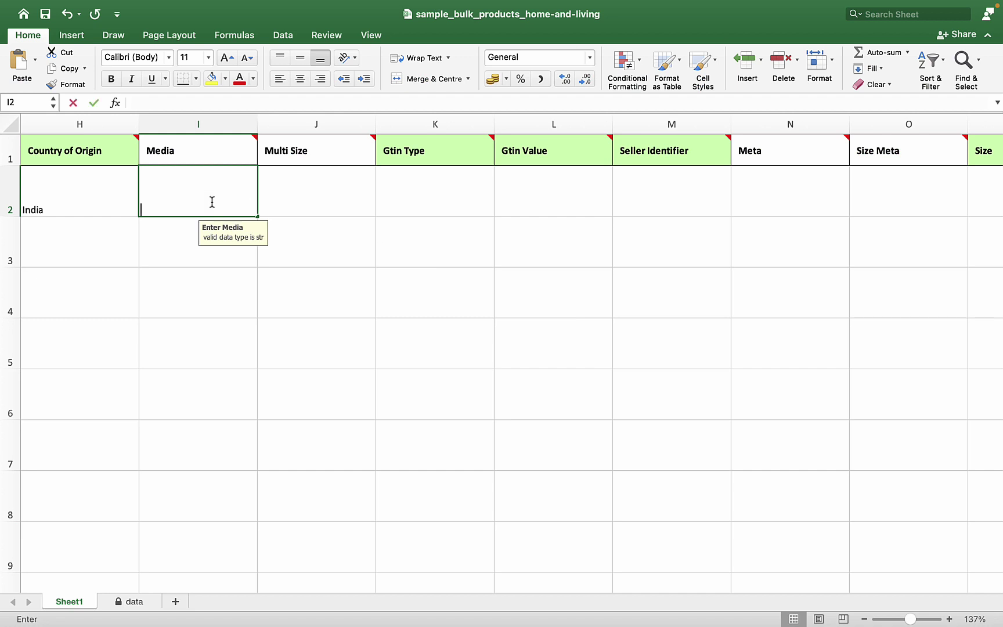
{"action": "key", "text": "super+v"}
Step: Set Gtin Type EAN and Gtin Value 123456789ECOS, reusing it as the seller identifier
{"action": "left_click", "coordinate": [360, 206]}
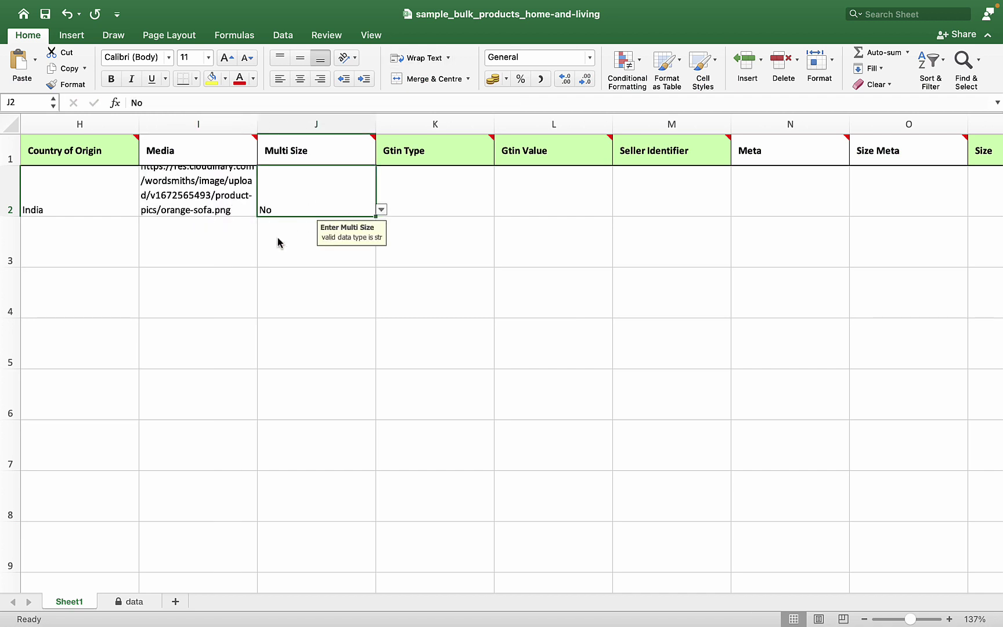
{"action": "left_click", "coordinate": [466, 205]}
{"action": "type", "text": "EAN"}
{"action": "left_click", "coordinate": [577, 208]}
{"action": "type", "text": "123456789EC"}
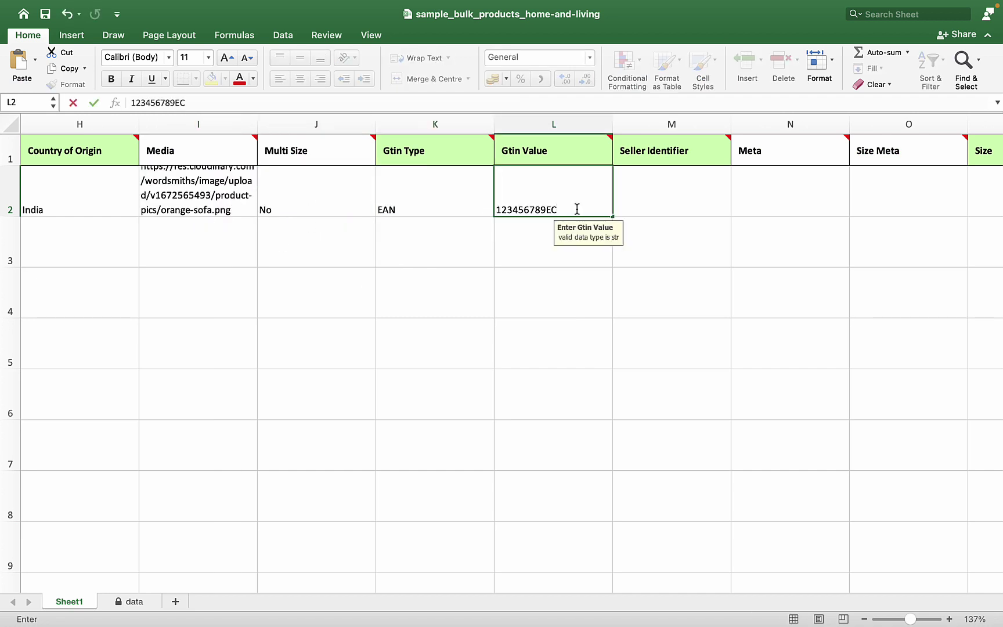
{"action": "type", "text": "OS"}
{"action": "left_click", "coordinate": [649, 206]}
{"action": "key", "text": "Left"}
{"action": "key", "text": "super+c"}
{"action": "key", "text": "Right"}
{"action": "key", "text": "super+v"}
{"action": "left_click", "coordinate": [761, 203]}
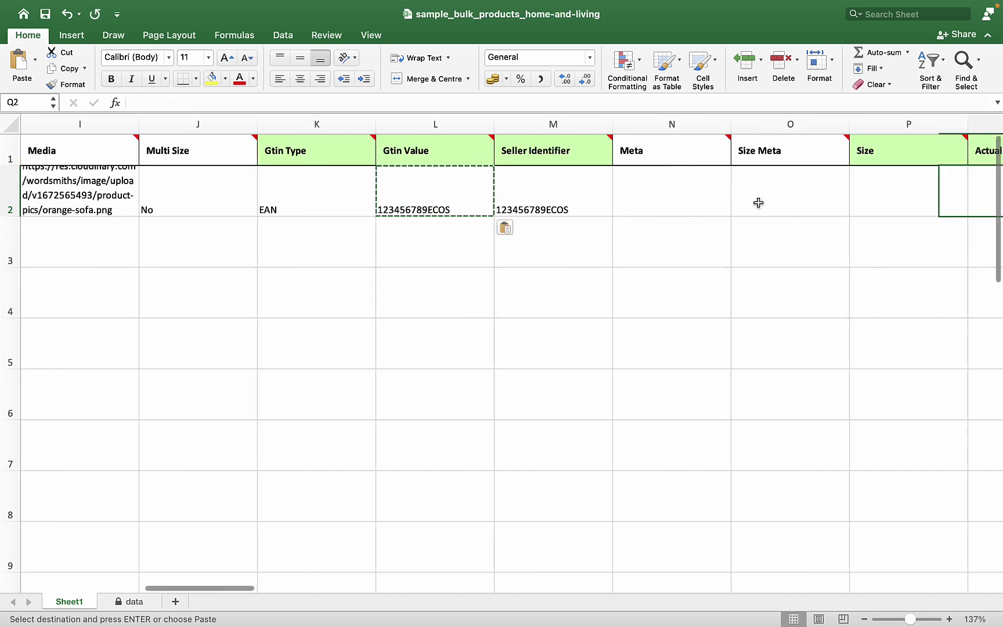
{"action": "key", "text": "Right"}
{"action": "key", "text": "Right"}
{"action": "key", "text": "Right"}
{"action": "key", "text": "Right"}
{"action": "key", "text": "Right"}
{"action": "key", "text": "Right"}
Step: Set size Regular, actual price 10000, selling price 7500 and currency INR
{"action": "double_click", "coordinate": [127, 202]}
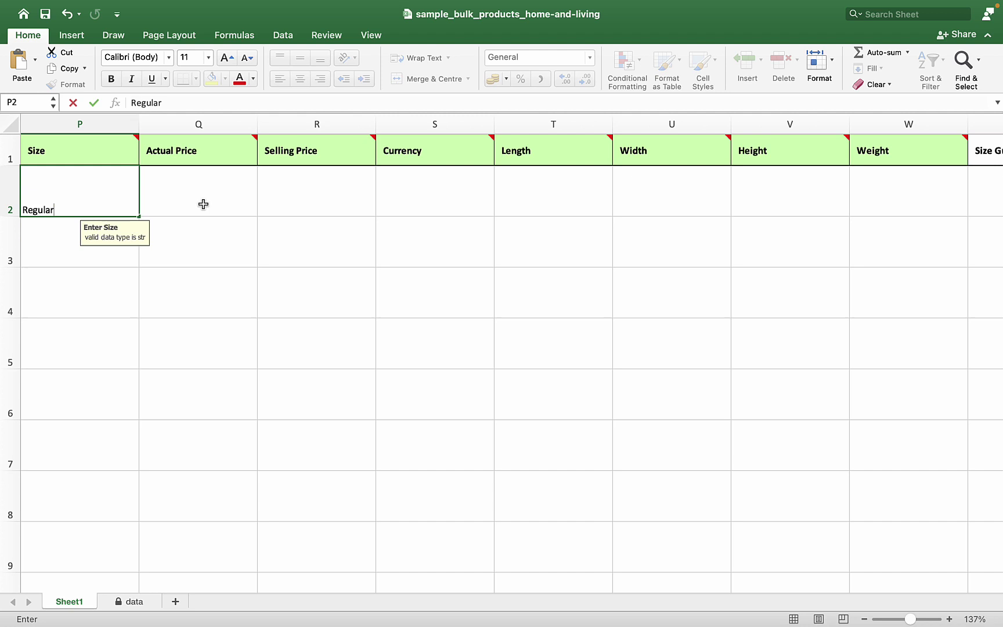
{"action": "key", "text": "Tab"}
{"action": "type", "text": "10000"}
{"action": "key", "text": "Tab"}
{"action": "type", "text": "7500"}
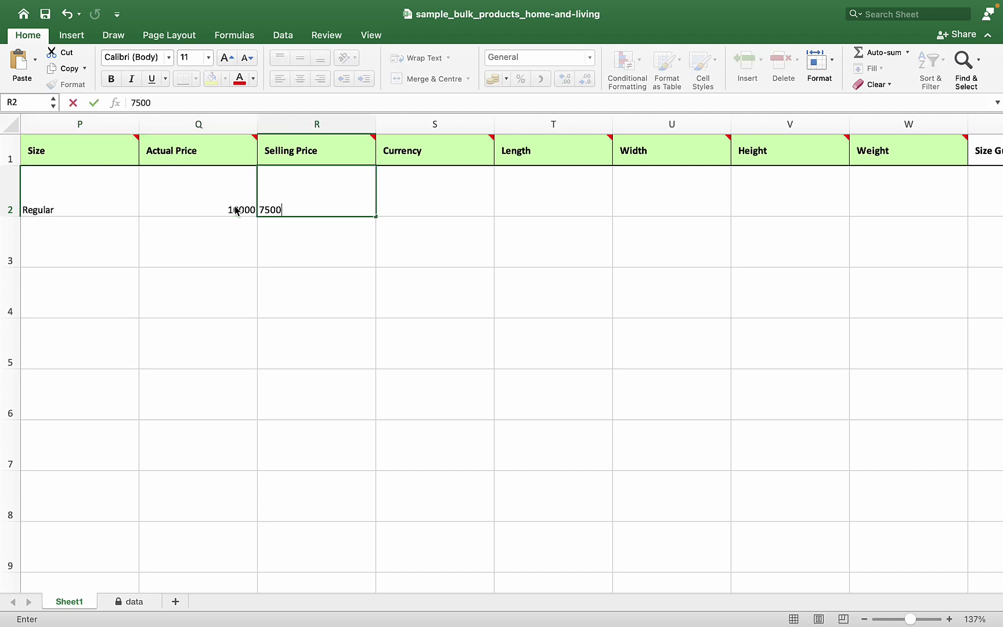
{"action": "key", "text": "Tab"}
{"action": "left_click", "coordinate": [405, 225]}
Step: Enter dimensions 500, 100 and 50 and weight 50000
{"action": "type", "text": "500"}
{"action": "key", "text": "Tab"}
{"action": "type", "text": "100"}
{"action": "key", "text": "Tab"}
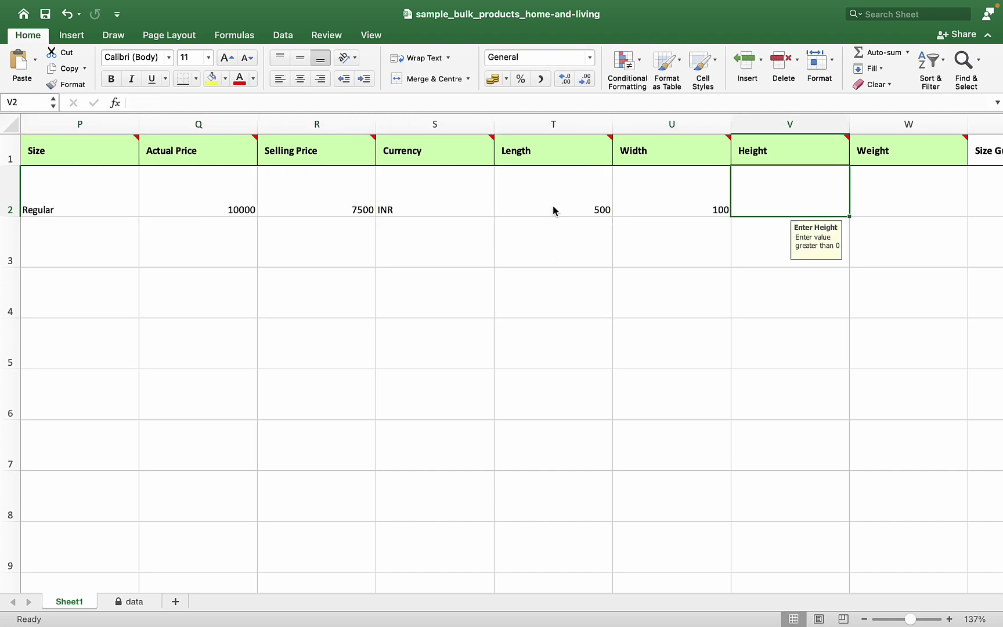
{"action": "type", "text": "50"}
{"action": "key", "text": "Tab"}
{"action": "type", "text": "50000"}
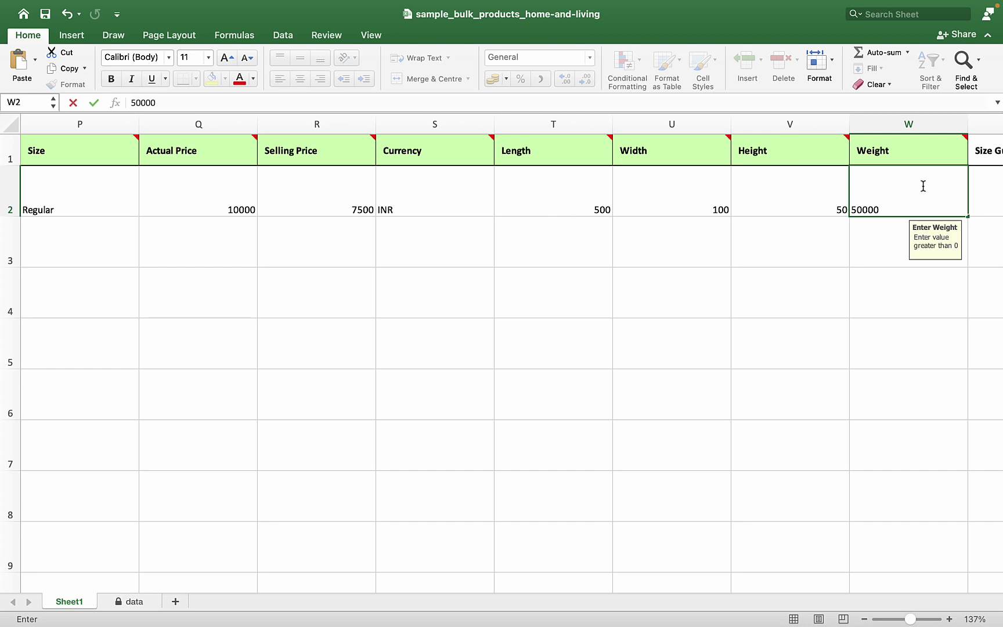
{"action": "key", "text": "Tab"}
{"action": "key", "text": "Tab"}
{"action": "key", "text": "Tab"}
{"action": "key", "text": "Tab"}
{"action": "key", "text": "Tab"}
{"action": "key", "text": "Tab"}
{"action": "key", "text": "Tab"}
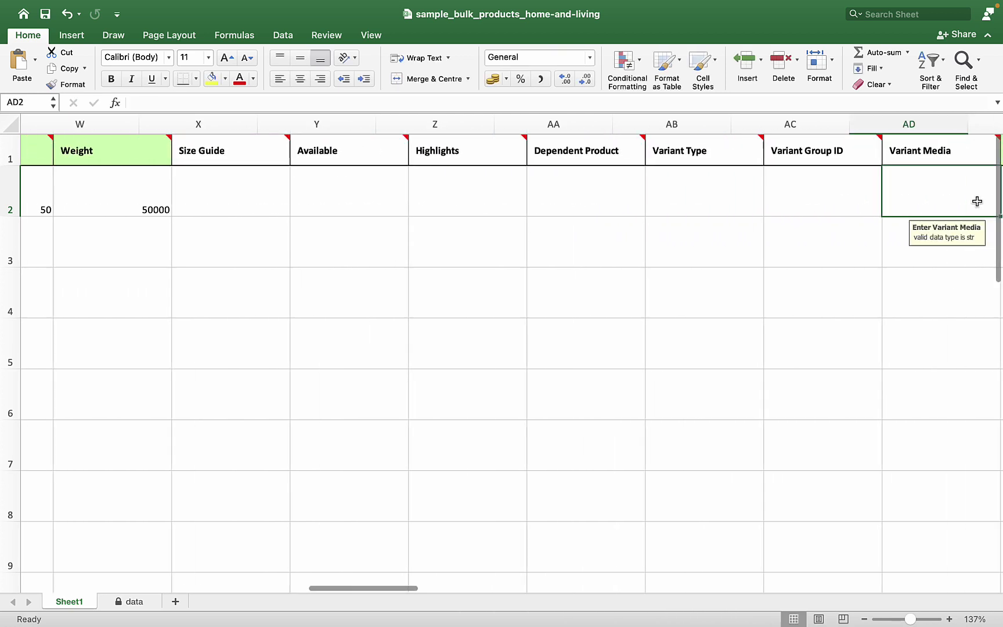
{"action": "key", "text": "Tab"}
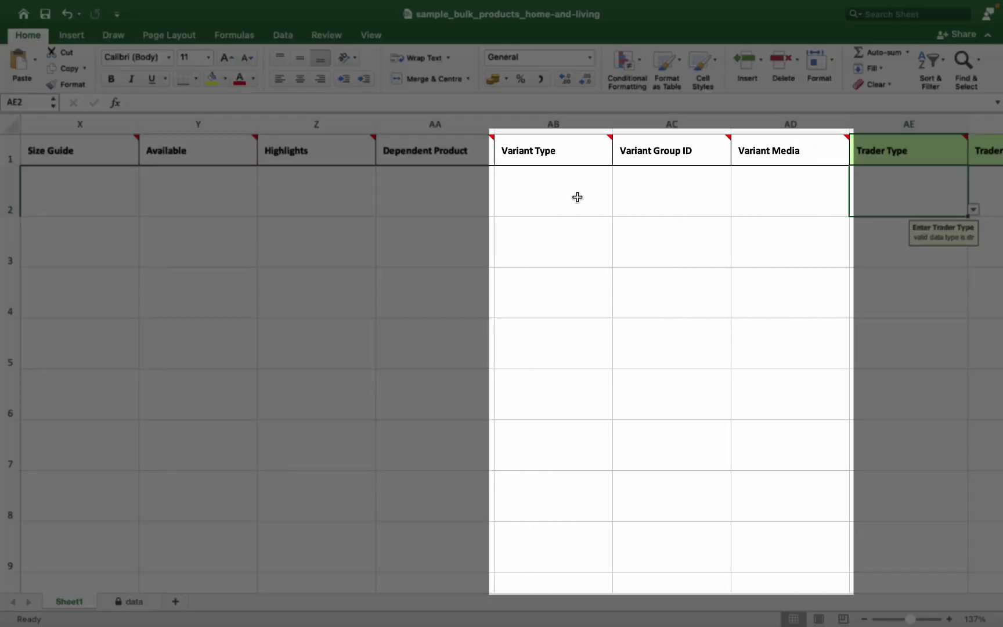
Step: Skip past the Variant Type to Variant Media columns and set trader type Manufacturer
{"action": "left_click", "coordinate": [554, 173]}
{"action": "left_click_drag", "start_coordinate": [553, 157], "coordinate": [736, 156]}
{"action": "left_click", "coordinate": [755, 190]}
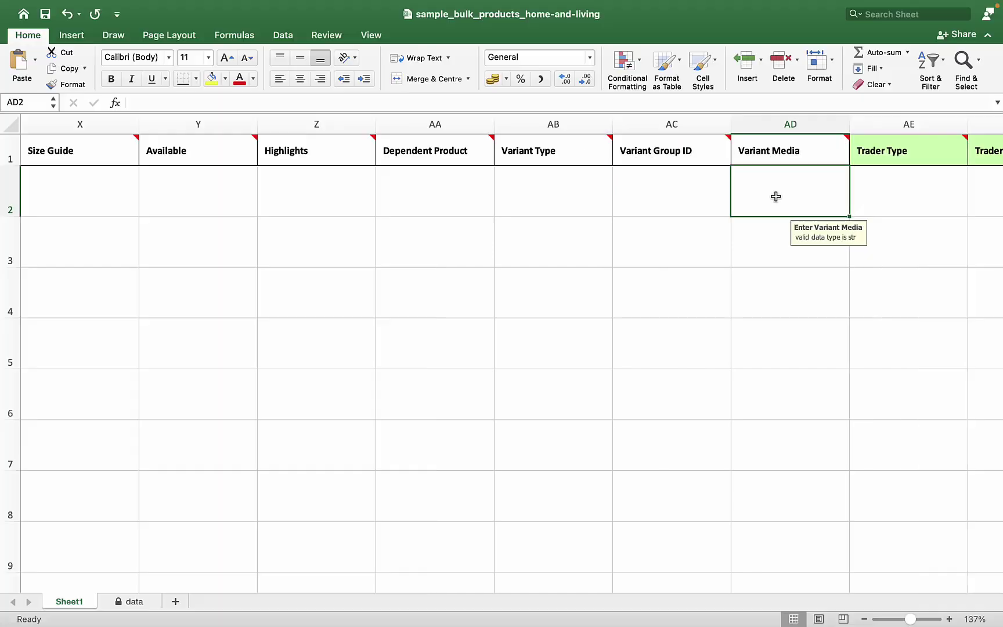
{"action": "key", "text": "Tab"}
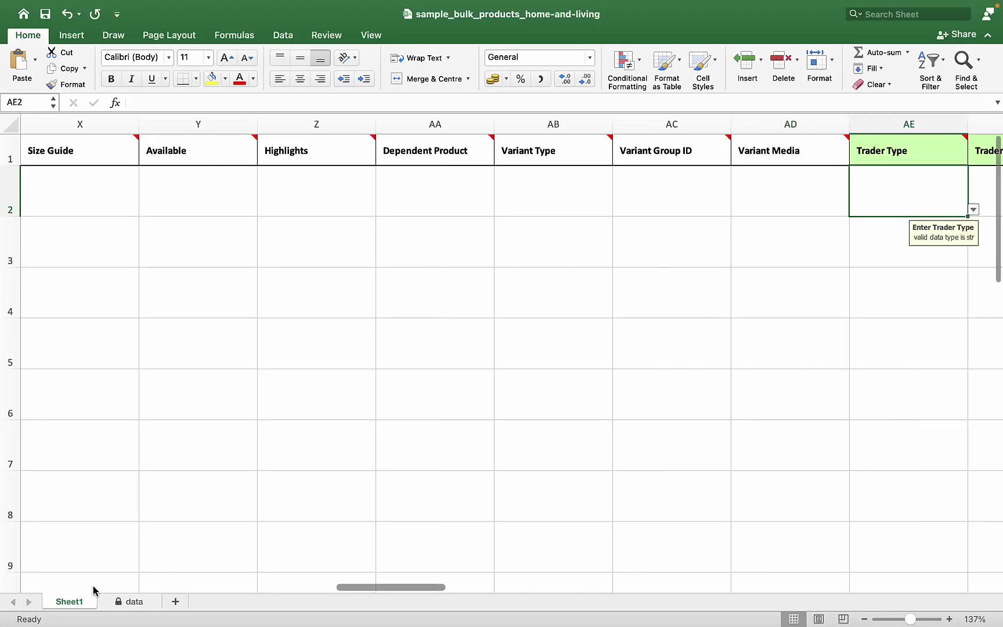
{"action": "left_click_drag", "start_coordinate": [358, 587], "coordinate": [466, 591]}
{"action": "left_click", "coordinate": [144, 210]}
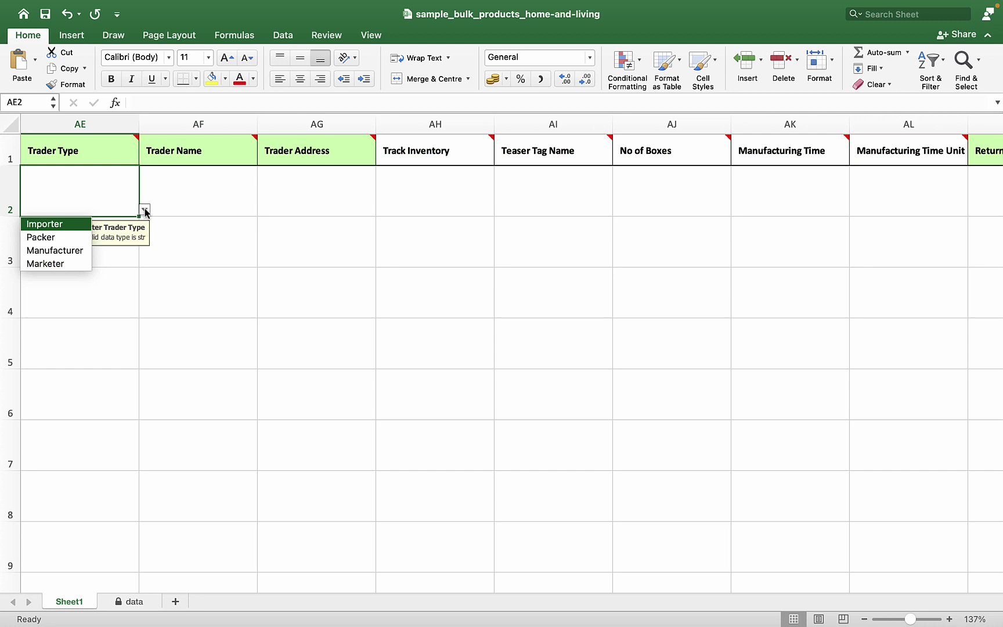
{"action": "left_click", "coordinate": [52, 249]}
Step: Enter trader name Cenewt Corp and address Andheri West, MIDC Corp
{"action": "left_click", "coordinate": [237, 198]}
{"action": "type", "text": "Cenewt Corp"}
{"action": "key", "text": "Tab"}
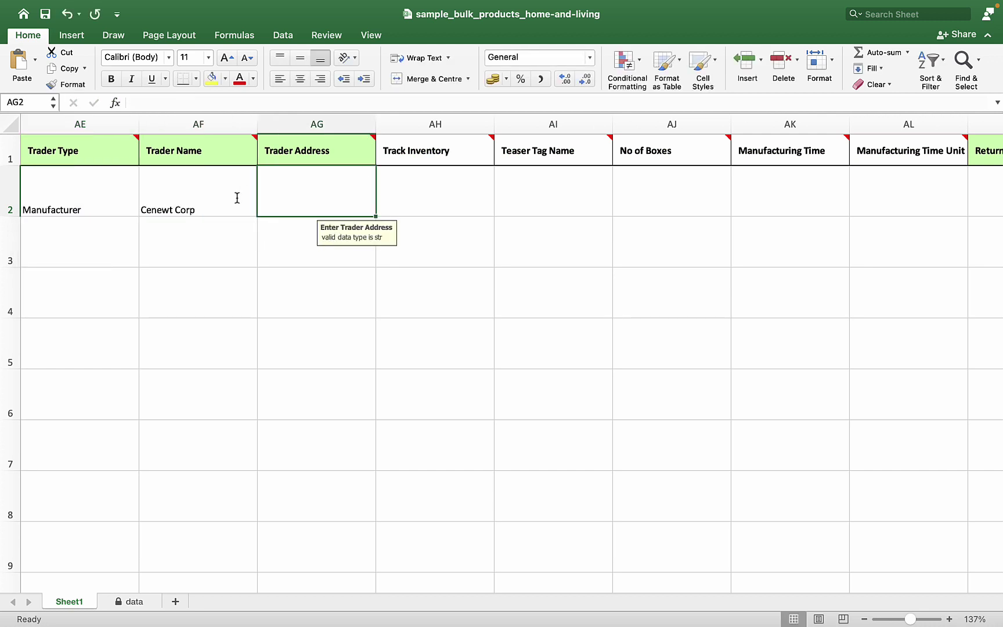
{"action": "type", "text": "Andheri West, MIDC Corp"}
{"action": "left_click", "coordinate": [430, 200]}
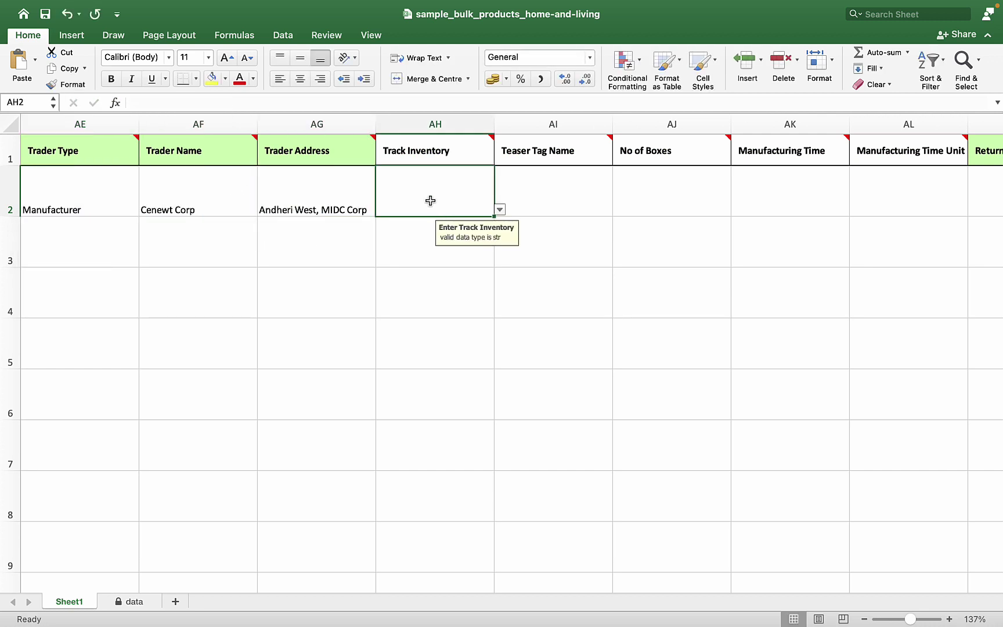
{"action": "key", "text": "Tab"}
{"action": "key", "text": "Tab"}
{"action": "key", "text": "Tab"}
{"action": "key", "text": "Tab"}
{"action": "key", "text": "Tab"}
{"action": "key", "text": "Tab"}
{"action": "key", "text": "Tab"}
{"action": "key", "text": "Tab"}
{"action": "key", "text": "Tab"}
{"action": "key", "text": "Tab"}
{"action": "key", "text": "Tab"}
{"action": "key", "text": "Tab"}
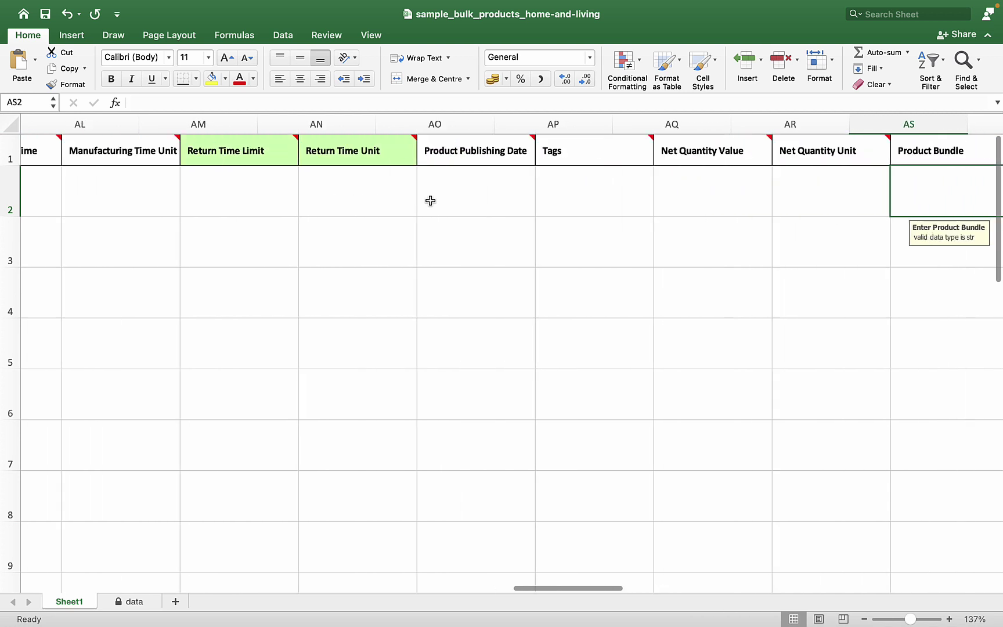
Step: Set a 7 Days return time limit and net quantity 1 nos
{"action": "left_click", "coordinate": [74, 206]}
{"action": "type", "text": "7"}
{"action": "left_click", "coordinate": [200, 201]}
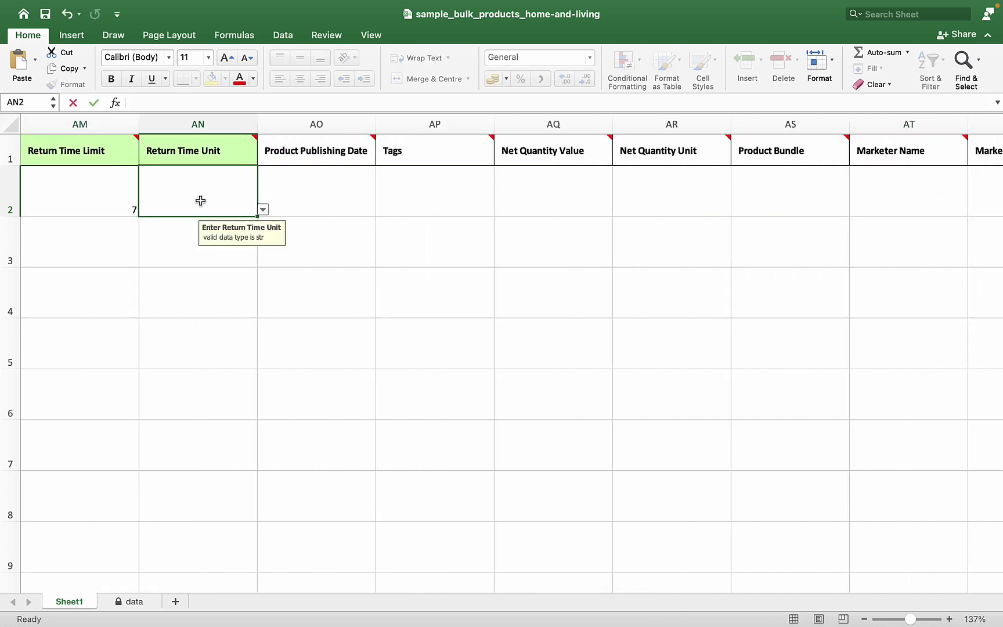
{"action": "left_click", "coordinate": [263, 210]}
{"action": "left_click", "coordinate": [566, 206]}
{"action": "type", "text": "1"}
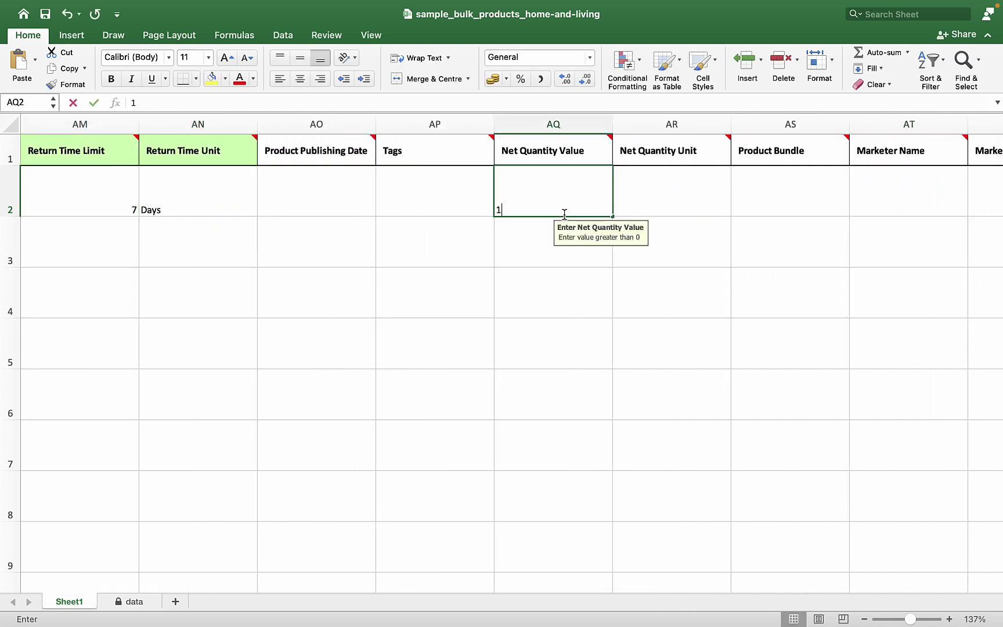
{"action": "left_click", "coordinate": [684, 205]}
{"action": "left_click", "coordinate": [736, 210]}
{"action": "left_click", "coordinate": [626, 288]}
{"action": "left_click", "coordinate": [772, 199]}
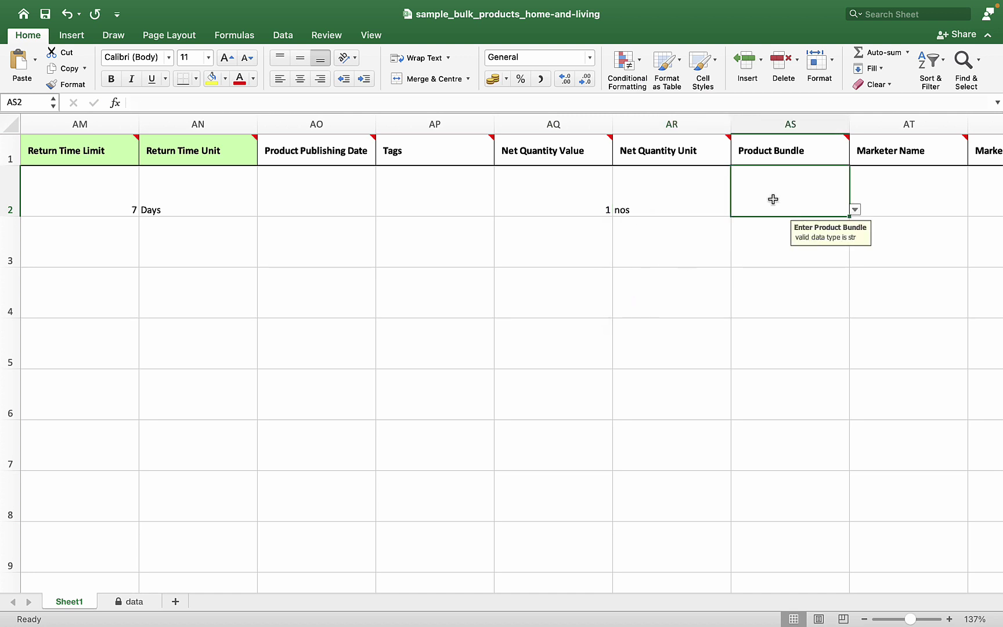
{"action": "key", "text": "Tab"}
{"action": "key", "text": "Tab"}
{"action": "key", "text": "Tab"}
{"action": "key", "text": "Tab"}
{"action": "key", "text": "Tab"}
{"action": "key", "text": "Tab"}
{"action": "key", "text": "Tab"}
{"action": "key", "text": "Tab"}
{"action": "key", "text": "Tab"}
{"action": "key", "text": "Tab"}
{"action": "key", "text": "Tab"}
{"action": "key", "text": "Tab"}
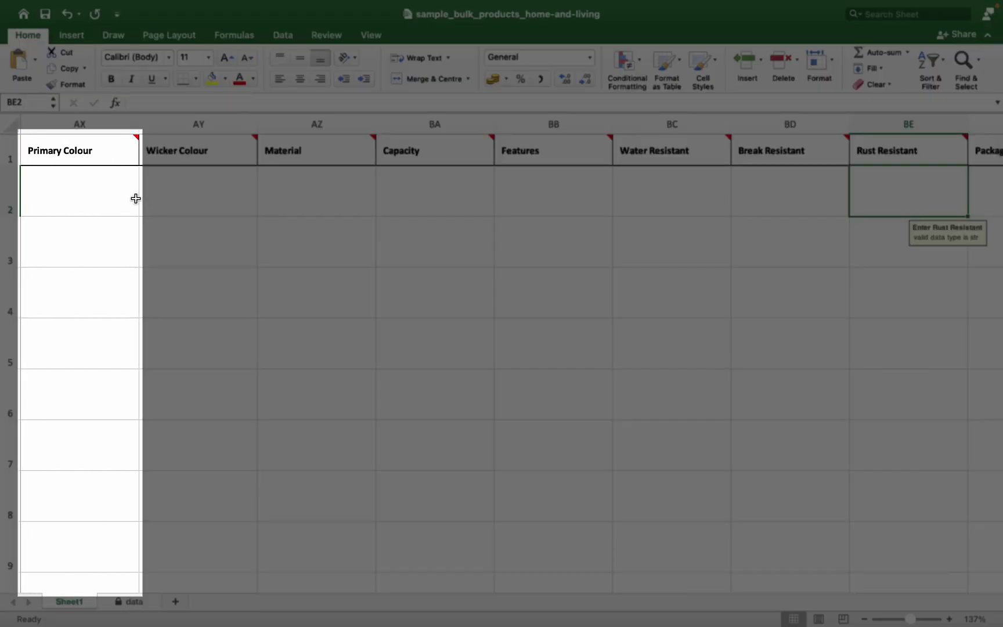
Step: Enter Orange as the primary colour and move to the row's last columns
{"action": "left_click", "coordinate": [131, 198]}
{"action": "type", "text": "O"}
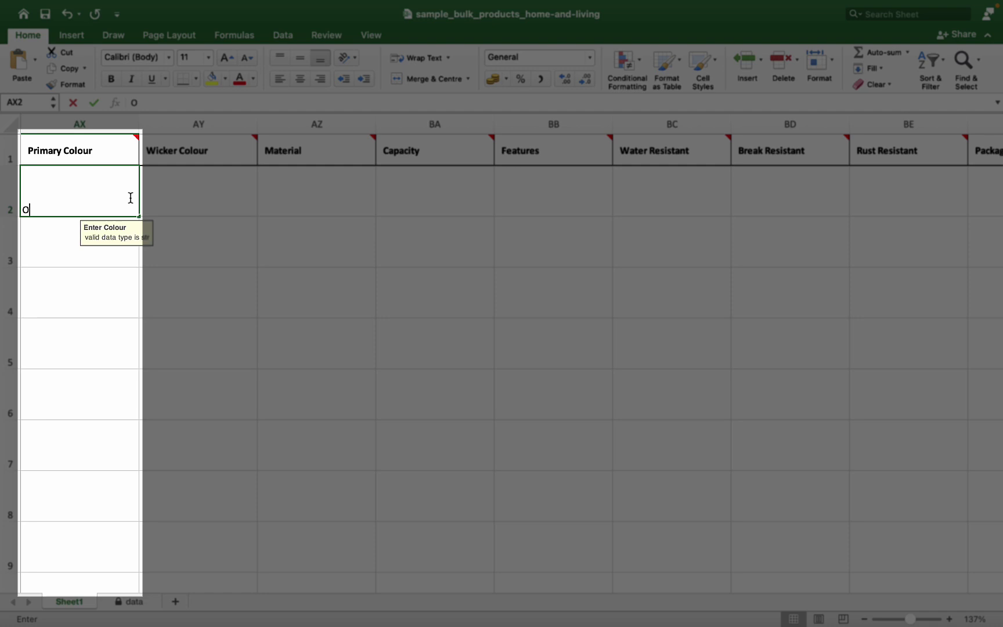
{"action": "type", "text": "range"}
{"action": "key", "text": "Tab"}
{"action": "key", "text": "Tab"}
{"action": "key", "text": "Tab"}
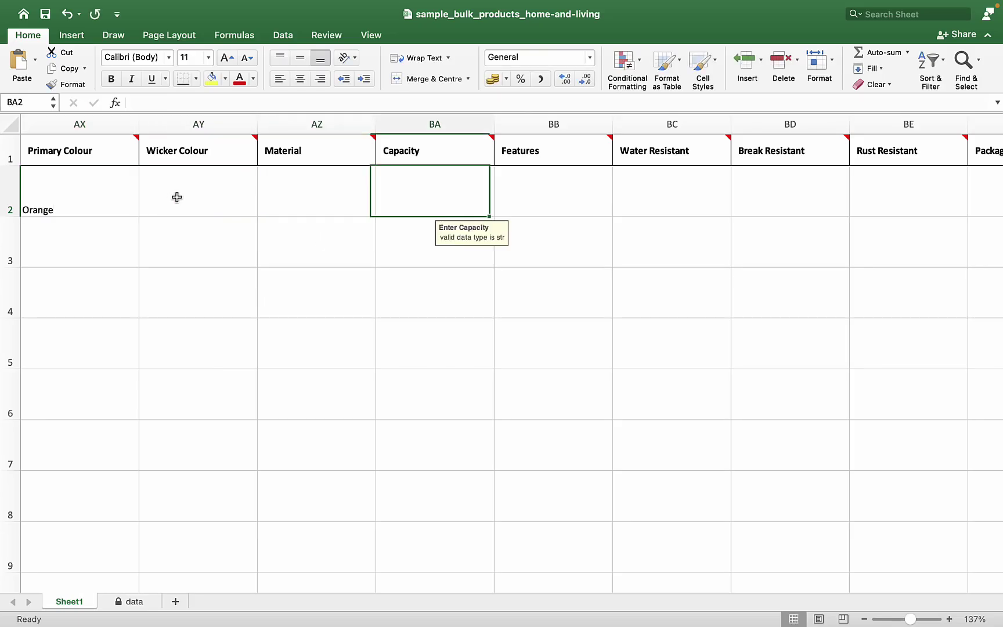
{"action": "key", "text": "Tab"}
{"action": "key", "text": "Tab"}
{"action": "key", "text": "Tab"}
{"action": "key", "text": "Tab"}
{"action": "key", "text": "Tab"}
{"action": "key", "text": "Tab"}
{"action": "key", "text": "Tab"}
{"action": "key", "text": "Tab"}
{"action": "key", "text": "Tab"}
{"action": "key", "text": "Tab"}
{"action": "key", "text": "Tab"}
{"action": "key", "text": "Tab"}
{"action": "key", "text": "Tab"}
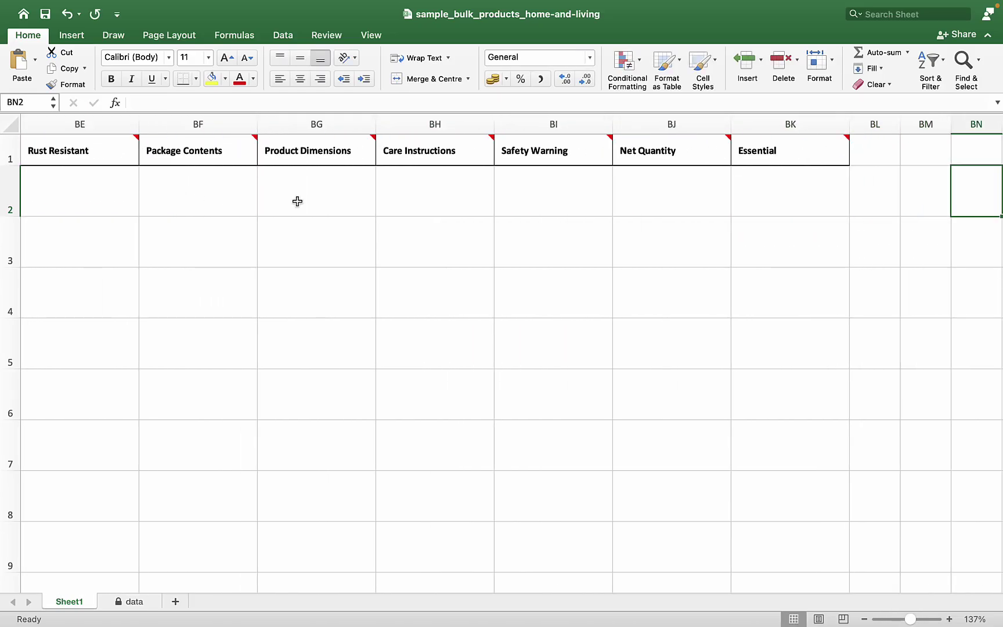
Step: Add row 3 as Extra Comfort Navy Sofa with item code EC-NS
{"action": "left_click_drag", "start_coordinate": [864, 587], "coordinate": [84, 586]}
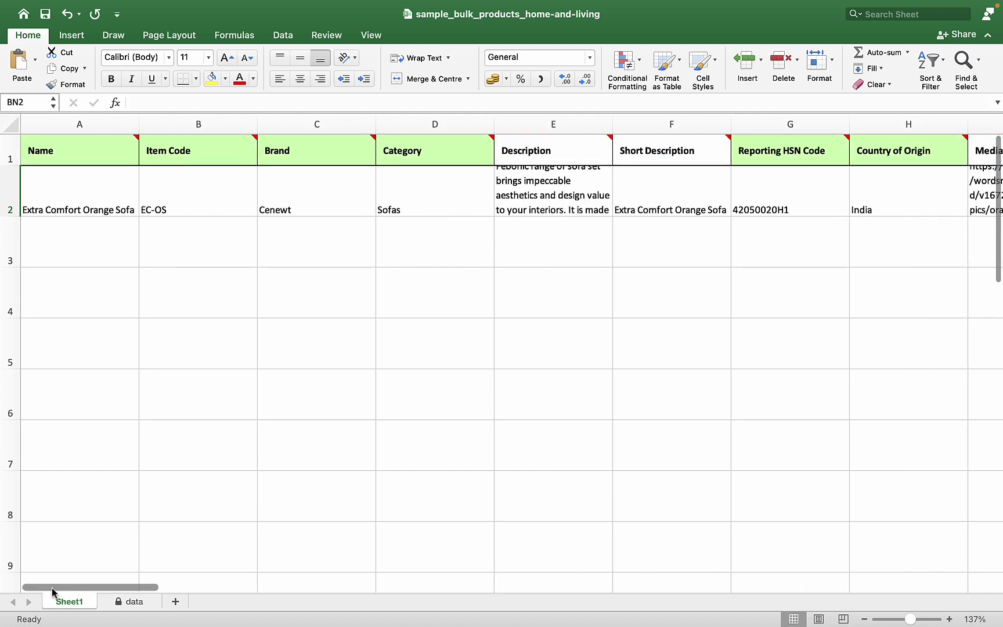
{"action": "double_click", "coordinate": [78, 244]}
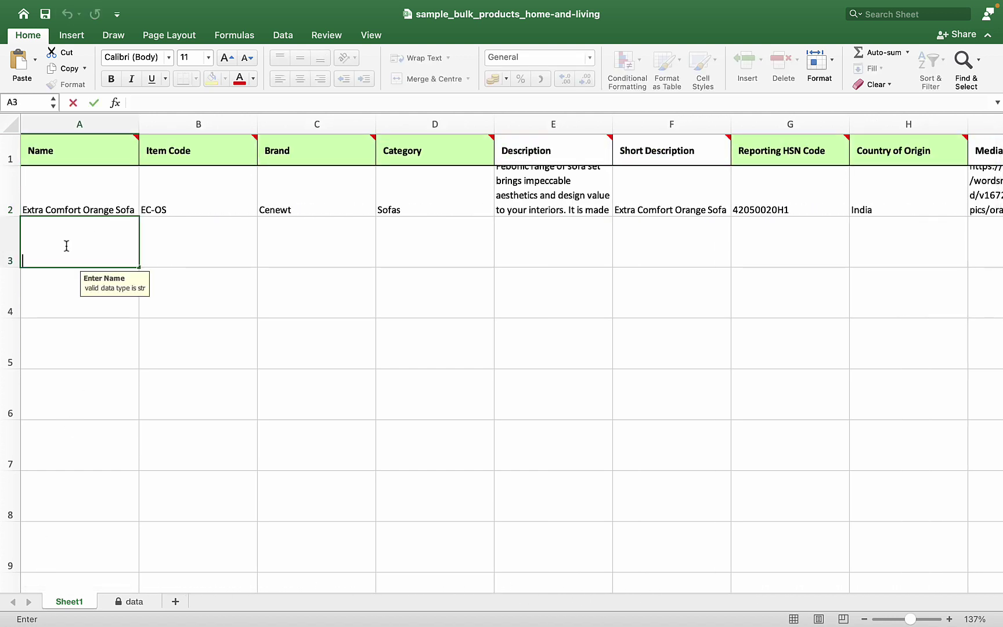
{"action": "double_click", "coordinate": [95, 261]}
{"action": "type", "text": "Navy Sofa"}
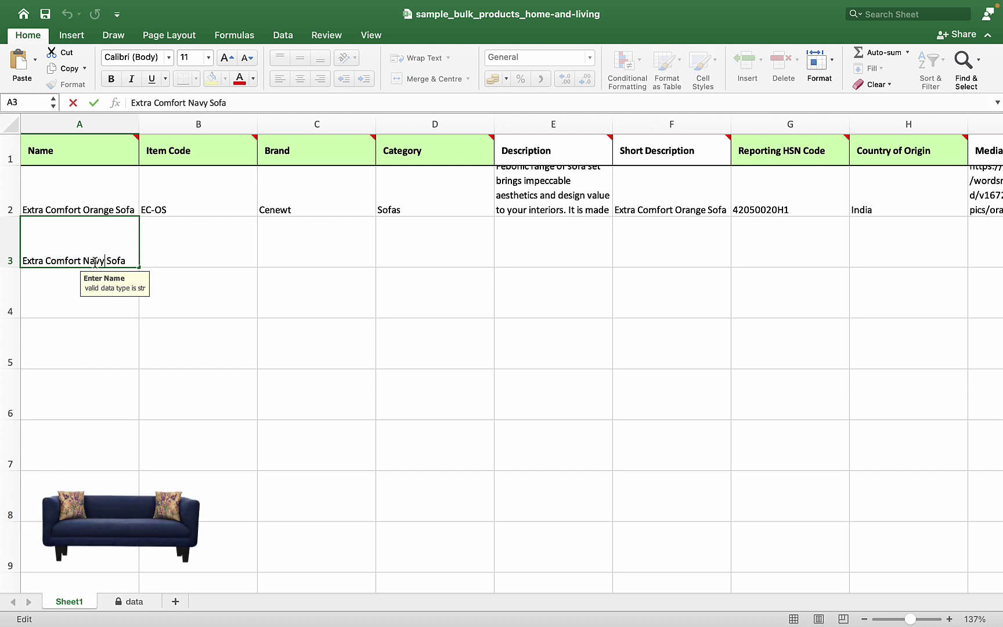
{"action": "left_click", "coordinate": [230, 253]}
{"action": "type", "text": "EC-"}
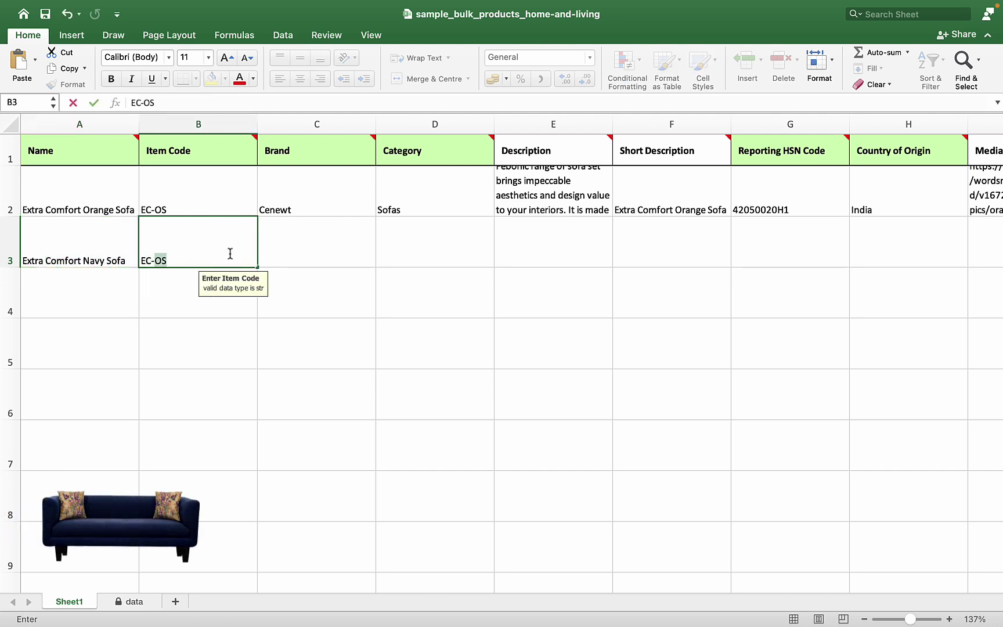
{"action": "key", "text": "Tab"}
Step: Fill row 2's brand through short description, HSN code and India down into row 3
{"action": "left_click_drag", "start_coordinate": [369, 206], "coordinate": [726, 255]}
{"action": "left_click", "coordinate": [790, 191]}
{"action": "key", "text": "super+c"}
{"action": "left_click", "coordinate": [742, 246]}
{"action": "left_click", "coordinate": [859, 197]}
{"action": "key", "text": "super+c"}
{"action": "left_click", "coordinate": [873, 249]}
{"action": "key", "text": "super+v"}
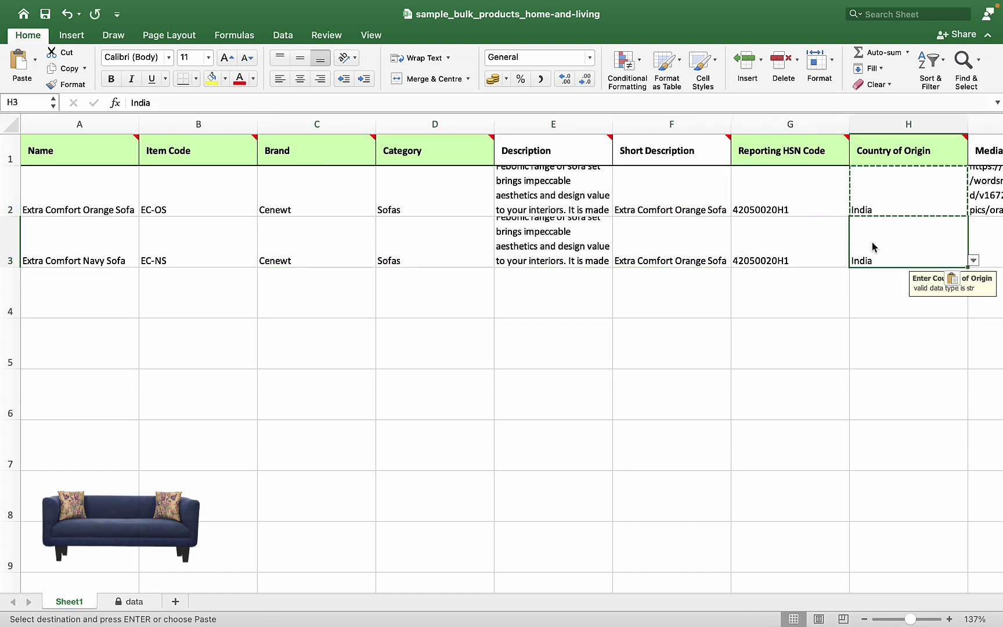
{"action": "scroll", "coordinate": [869, 243], "scroll_direction": "right", "scroll_amount": 4}
{"action": "left_click", "coordinate": [870, 246]}
{"action": "scroll", "coordinate": [869, 245], "scroll_direction": "right", "scroll_amount": 4}
{"action": "left_click", "coordinate": [869, 246]}
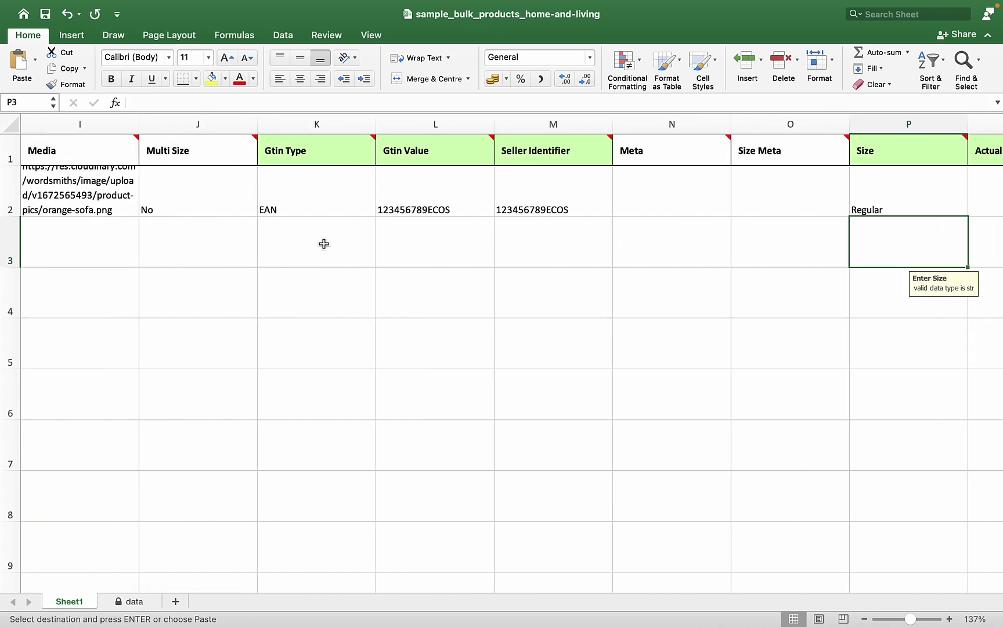
Step: Select the Navy sofa's Media cell I3 and fetch the navy-sofa image link from Cloudinary
{"action": "left_click", "coordinate": [112, 246]}
{"action": "key", "text": "super+Tab"}
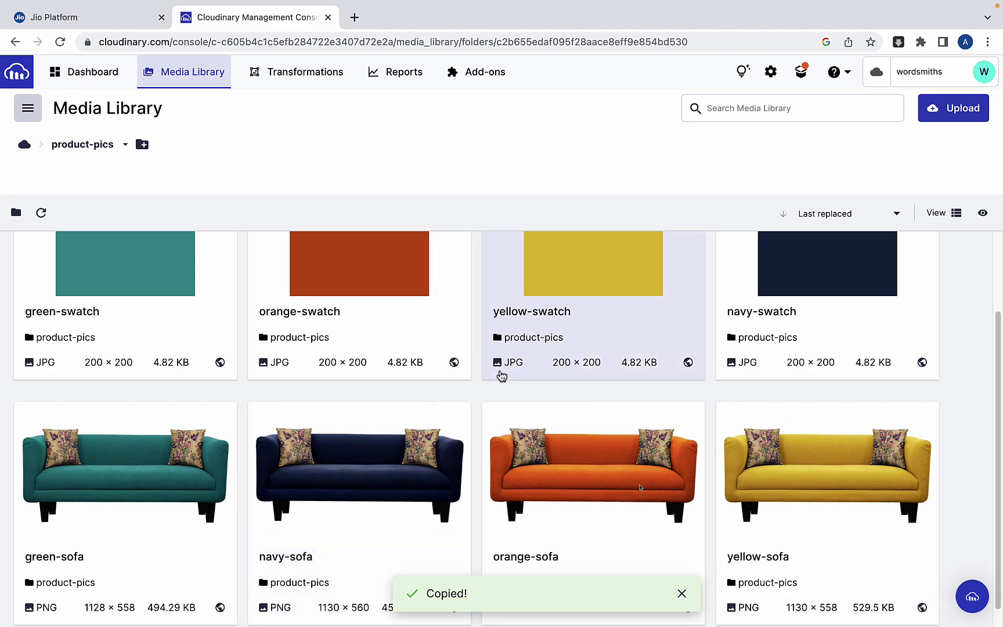
{"action": "key", "text": "super+Tab"}
Step: Add the Navy sofa's image link, then set row 3's Multi Size to No, Gtin Type EAN and Gtin Value 123456789ECNS
{"action": "key", "text": "super+v"}
{"action": "left_click", "coordinate": [193, 240]}
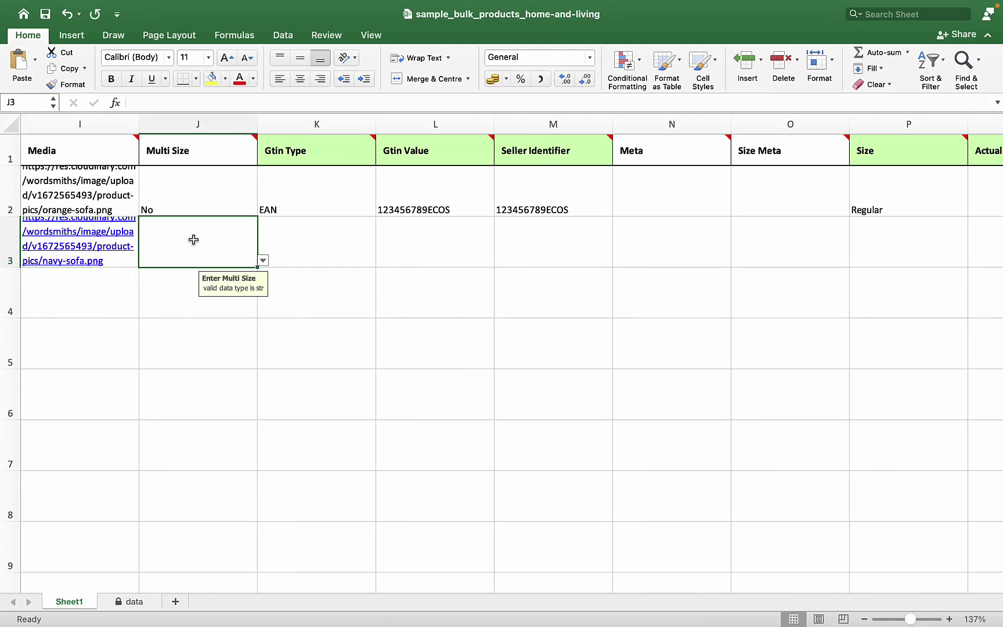
{"action": "left_click", "coordinate": [151, 288]}
{"action": "left_click", "coordinate": [306, 260]}
{"action": "type", "text": "EAN"}
{"action": "left_click", "coordinate": [448, 262]}
{"action": "type", "text": "1234567"}
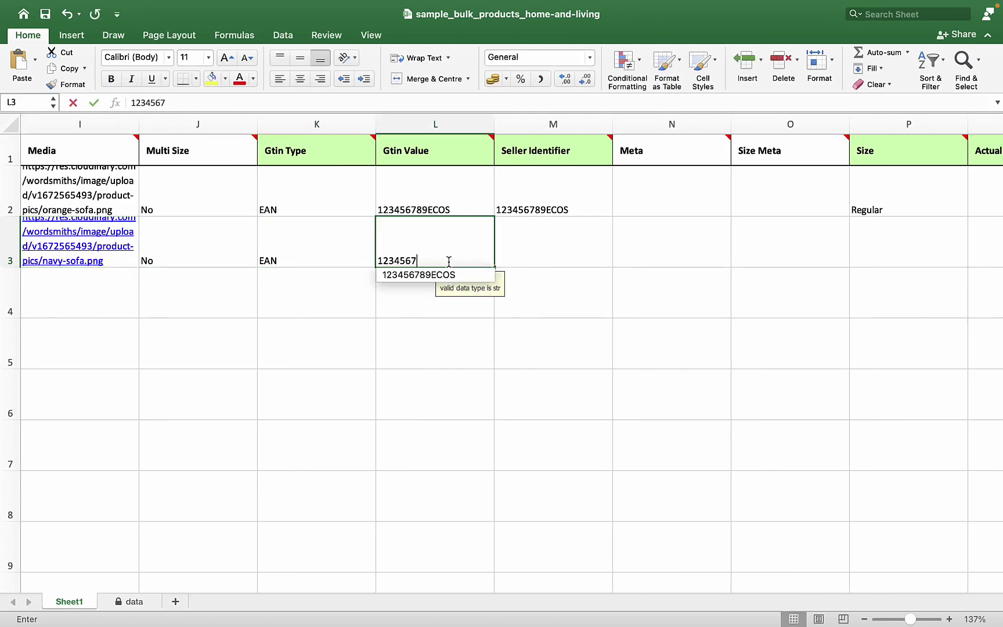
{"action": "type", "text": "89ECNS"}
{"action": "left_click", "coordinate": [880, 255]}
Step: Copy row 2's size, price and dimension values into row 3
{"action": "left_click_drag", "start_coordinate": [192, 591], "coordinate": [271, 595]}
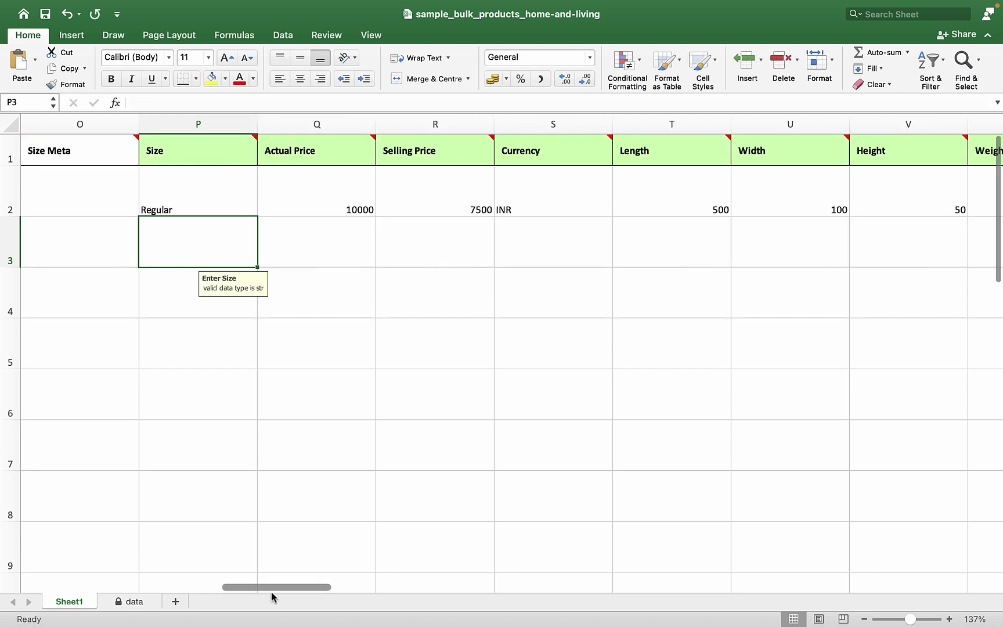
{"action": "left_click_drag", "start_coordinate": [81, 198], "coordinate": [909, 211]}
{"action": "key", "text": "super+c"}
{"action": "key", "text": "Down"}
{"action": "key", "text": "super+v"}
Step: Copy row 2's trader details in columns AM–AQ over to row 3
{"action": "left_click_drag", "start_coordinate": [271, 588], "coordinate": [497, 593]}
{"action": "left_click_drag", "start_coordinate": [80, 191], "coordinate": [435, 197]}
{"action": "key", "text": "super+c"}
{"action": "left_click", "coordinate": [134, 249]}
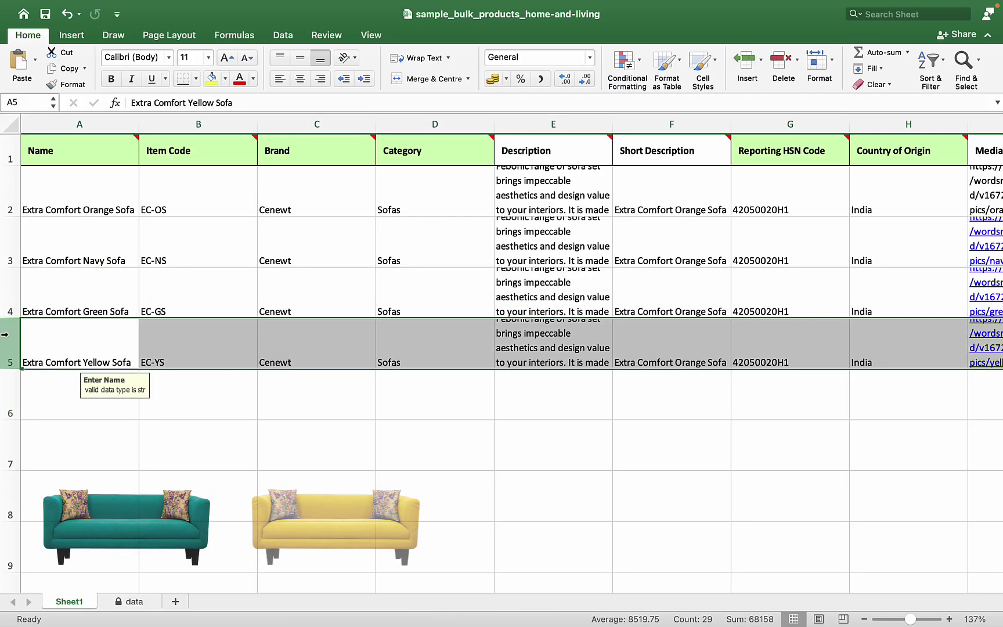
{"action": "left_click", "coordinate": [209, 426]}
{"action": "left_click_drag", "start_coordinate": [68, 586], "coordinate": [414, 605]}
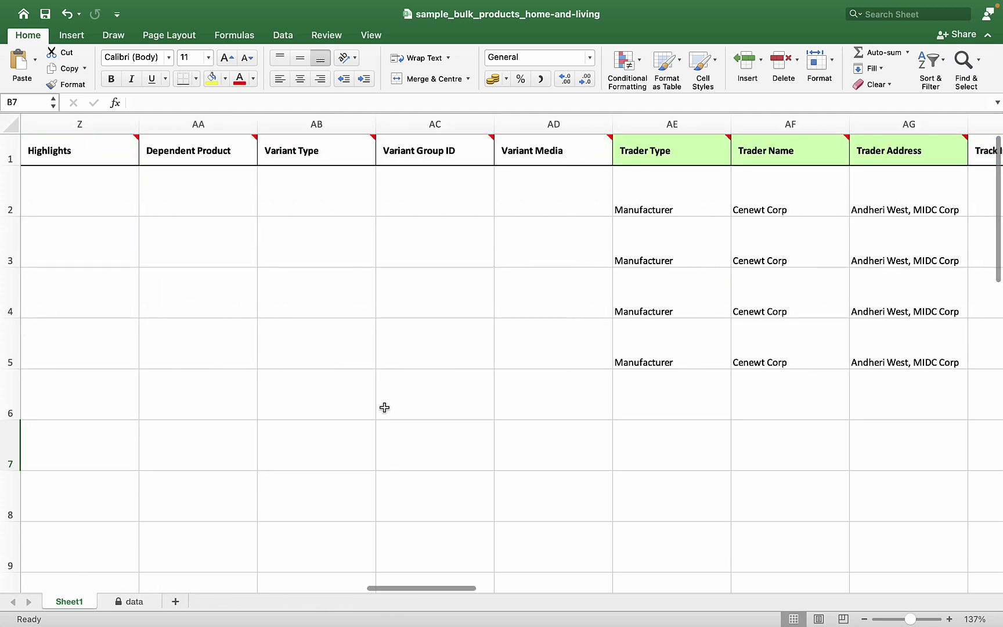
Step: Set Variant Type to Additional Colors for all four sofas in AB2–AB5
{"action": "left_click", "coordinate": [341, 209]}
{"action": "left_click", "coordinate": [381, 209]}
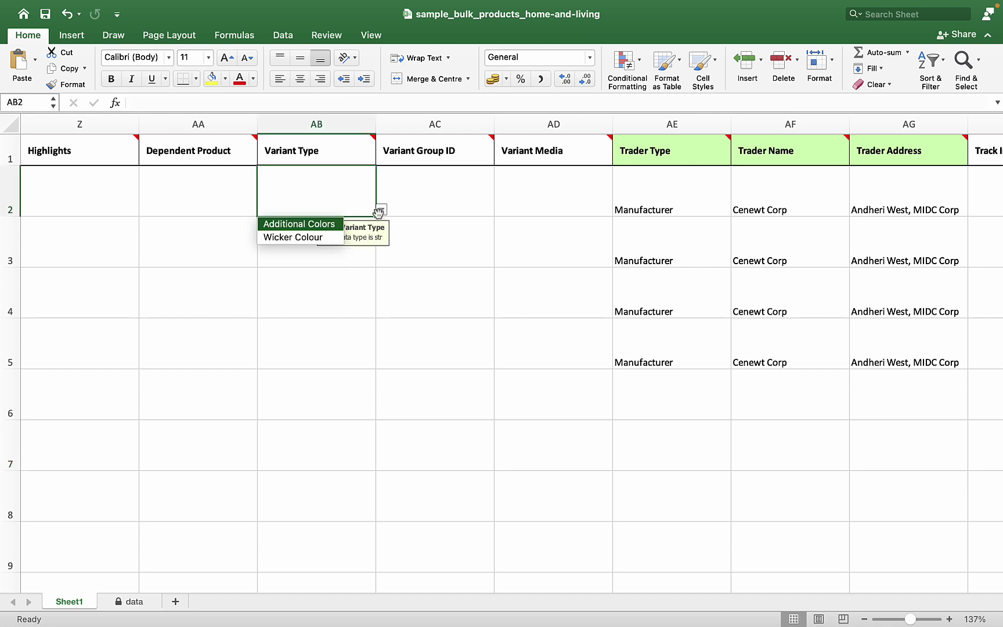
{"action": "left_click", "coordinate": [328, 223]}
{"action": "left_click", "coordinate": [363, 257]}
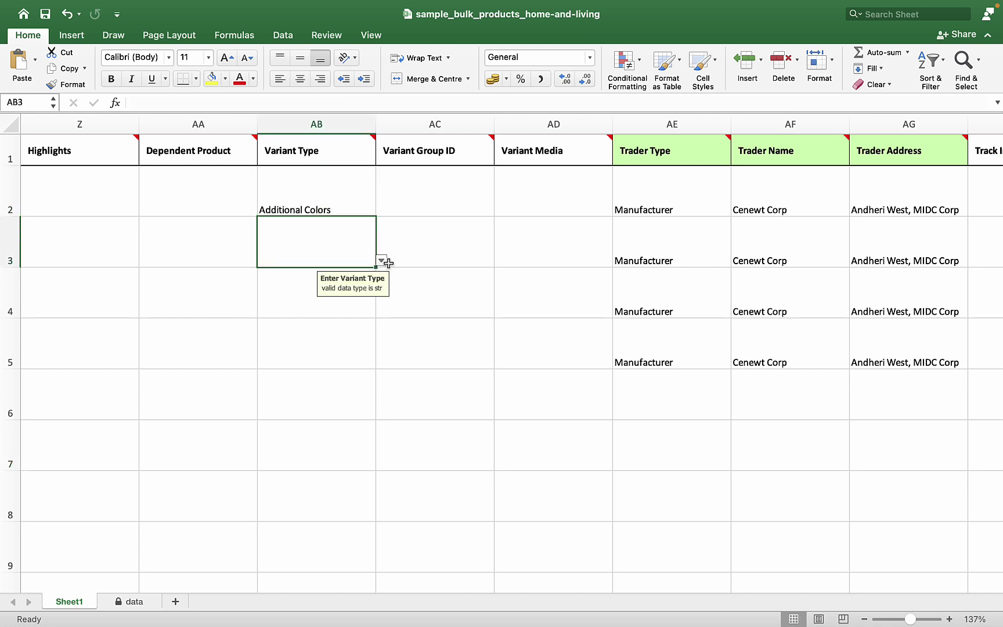
{"action": "left_click", "coordinate": [381, 260]}
{"action": "left_click", "coordinate": [307, 274]}
{"action": "left_click", "coordinate": [369, 310]}
{"action": "left_click", "coordinate": [381, 311]}
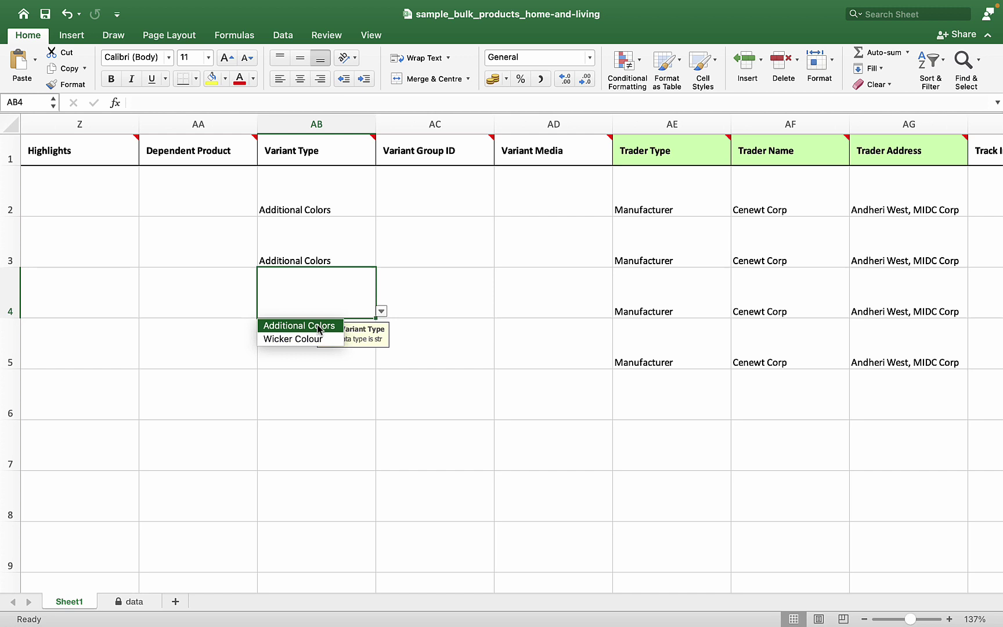
{"action": "left_click", "coordinate": [308, 325]}
{"action": "left_click", "coordinate": [316, 350]}
{"action": "left_click", "coordinate": [381, 362]}
{"action": "left_click", "coordinate": [318, 376]}
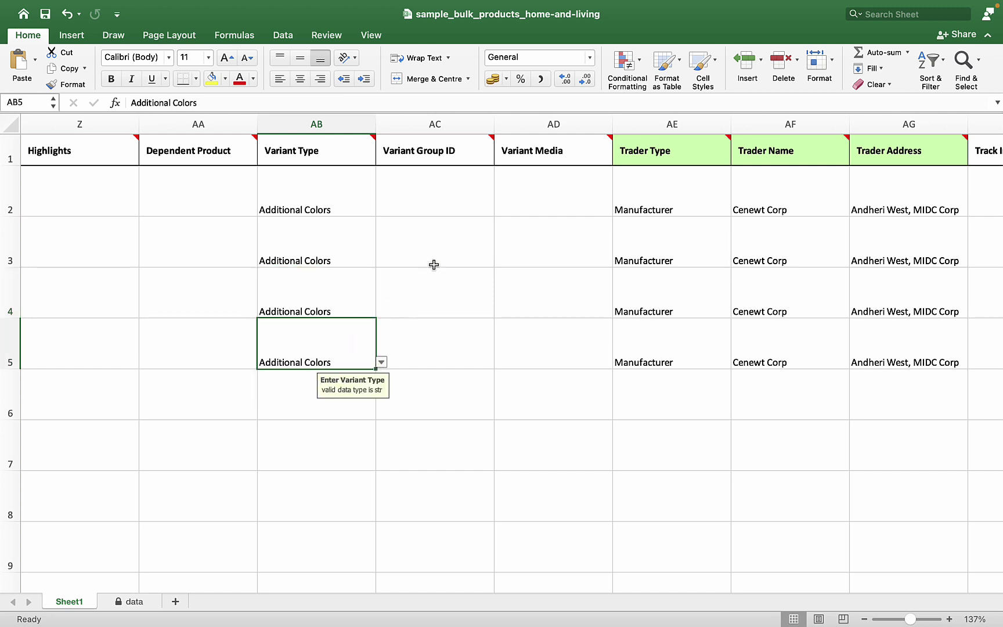
Step: Copy the Orange sofa's item code EC-OS into the first Variant Group ID cell
{"action": "left_click", "coordinate": [462, 203]}
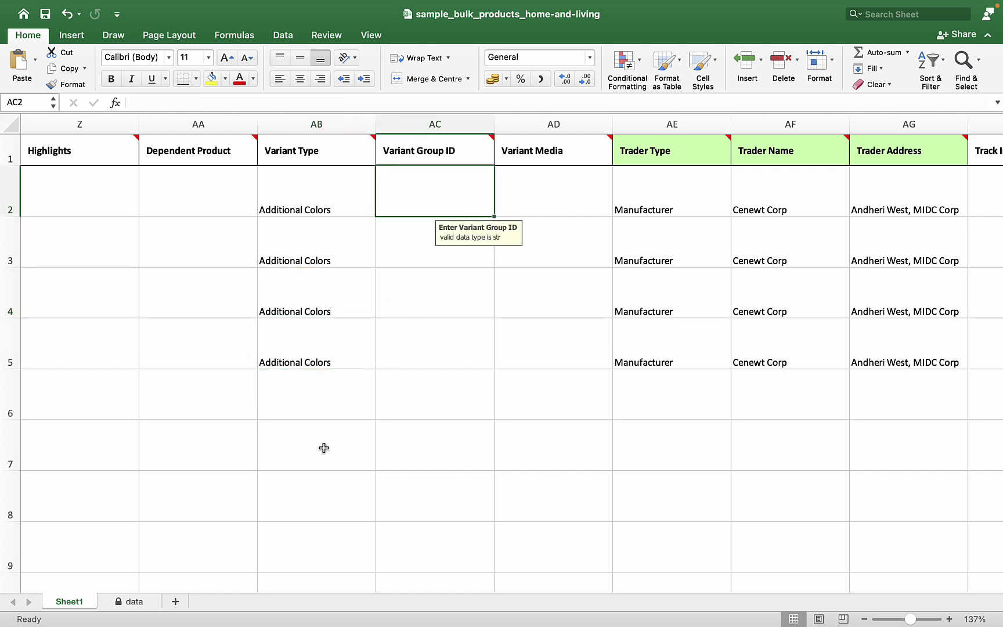
{"action": "left_click_drag", "start_coordinate": [388, 588], "coordinate": [54, 614]}
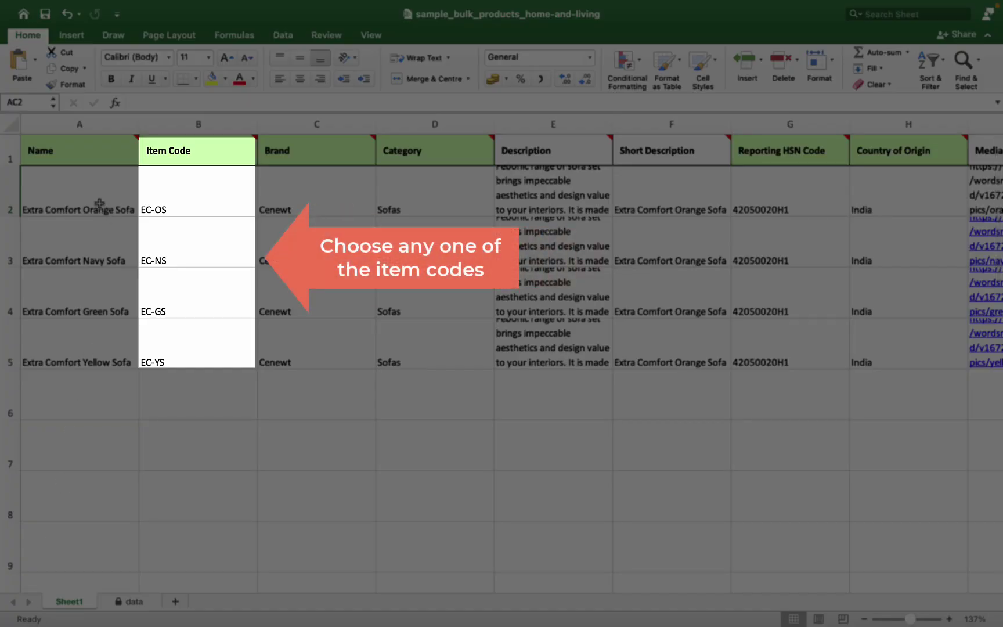
{"action": "left_click_drag", "start_coordinate": [99, 206], "coordinate": [90, 327]}
{"action": "left_click", "coordinate": [175, 197]}
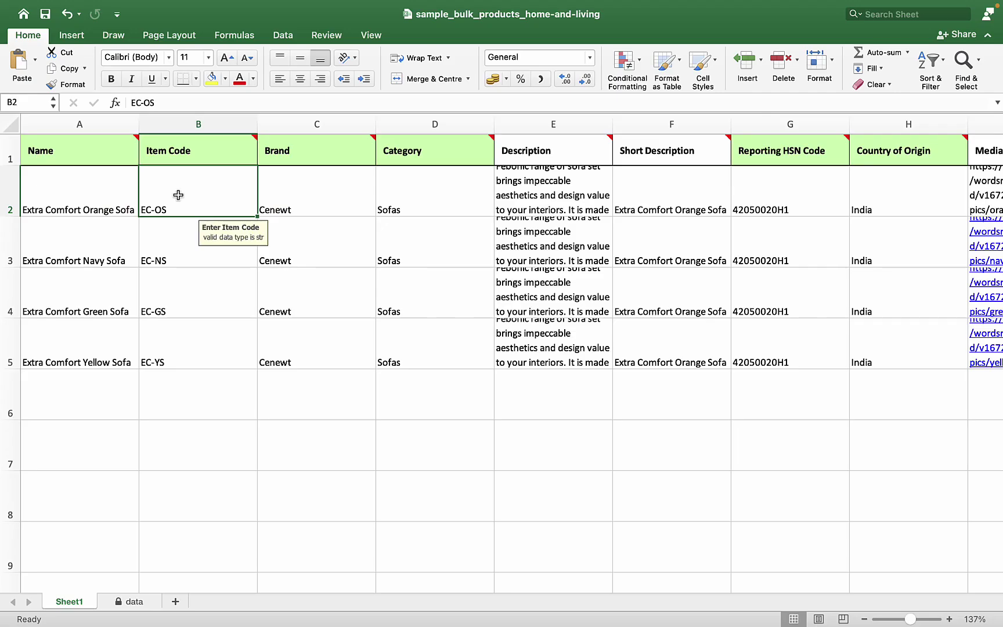
{"action": "right_click", "coordinate": [178, 194]}
{"action": "left_click", "coordinate": [200, 217]}
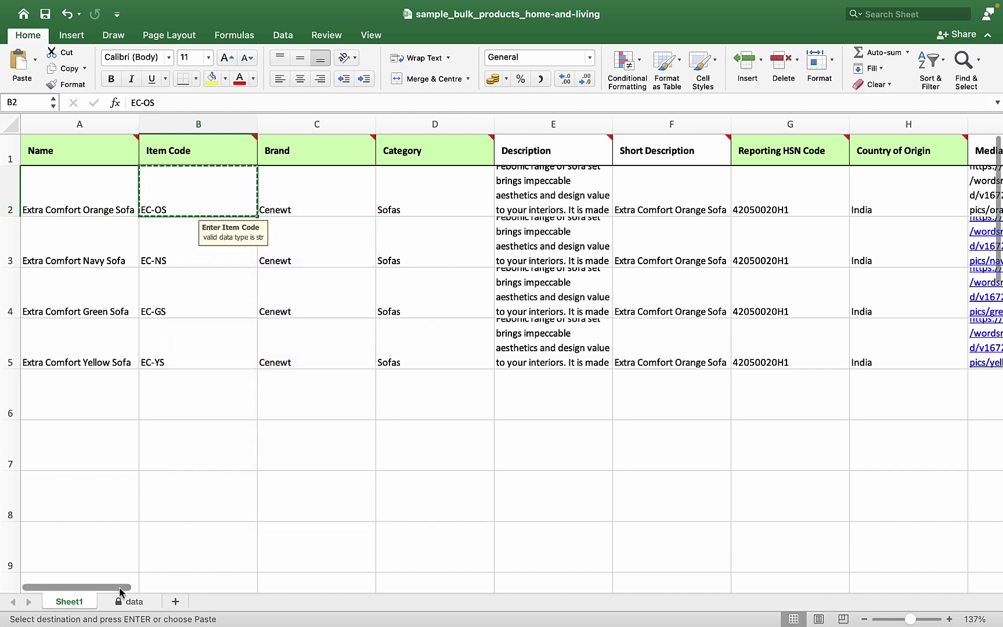
{"action": "left_click_drag", "start_coordinate": [122, 591], "coordinate": [463, 614]}
{"action": "left_click", "coordinate": [442, 198]}
{"action": "key", "text": "super+v"}
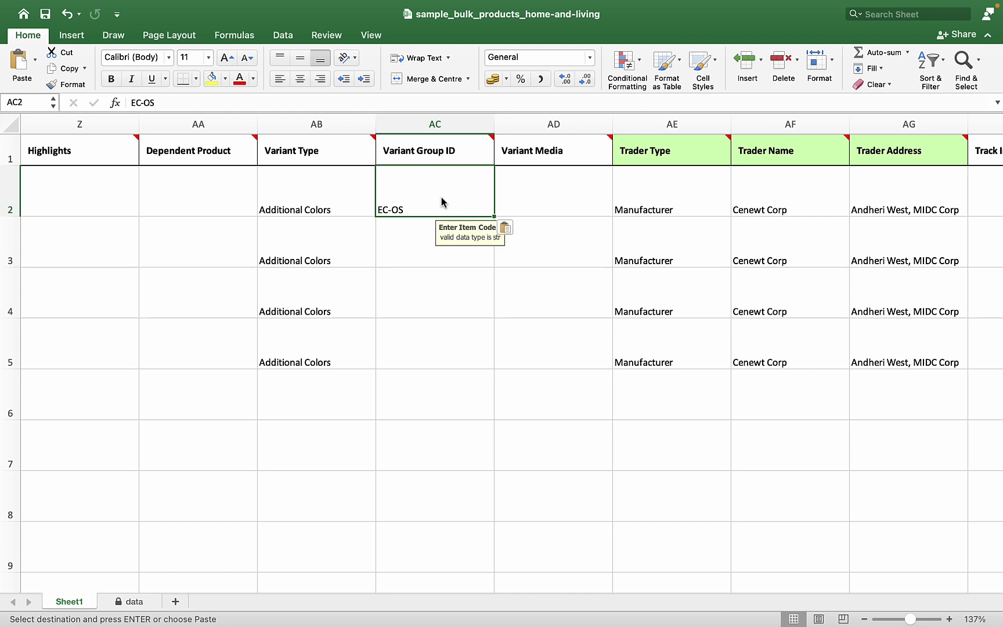
Step: Fill EC-OS into the Variant Group ID cells for the remaining sofa rows
{"action": "left_click", "coordinate": [412, 250]}
{"action": "key", "text": "super+v"}
{"action": "left_click", "coordinate": [408, 293]}
{"action": "key", "text": "super+v"}
{"action": "left_click", "coordinate": [405, 345]}
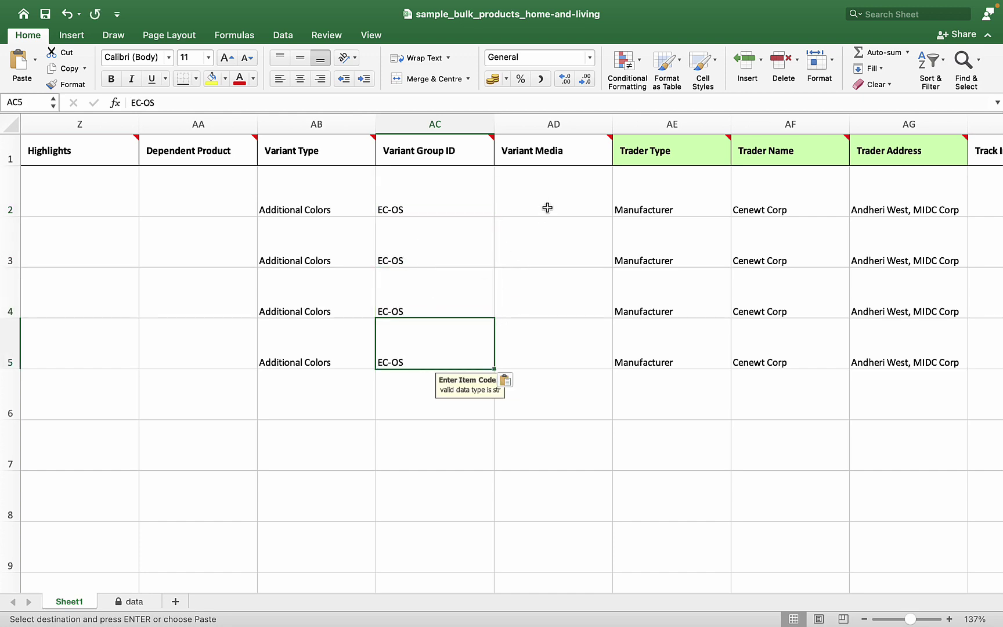
Step: Copy the orange and navy swatch URLs from Cloudinary into the Variant Media cells
{"action": "key", "text": "super+Tab"}
{"action": "left_click", "coordinate": [455, 277]}
{"action": "left_click", "coordinate": [520, 422]}
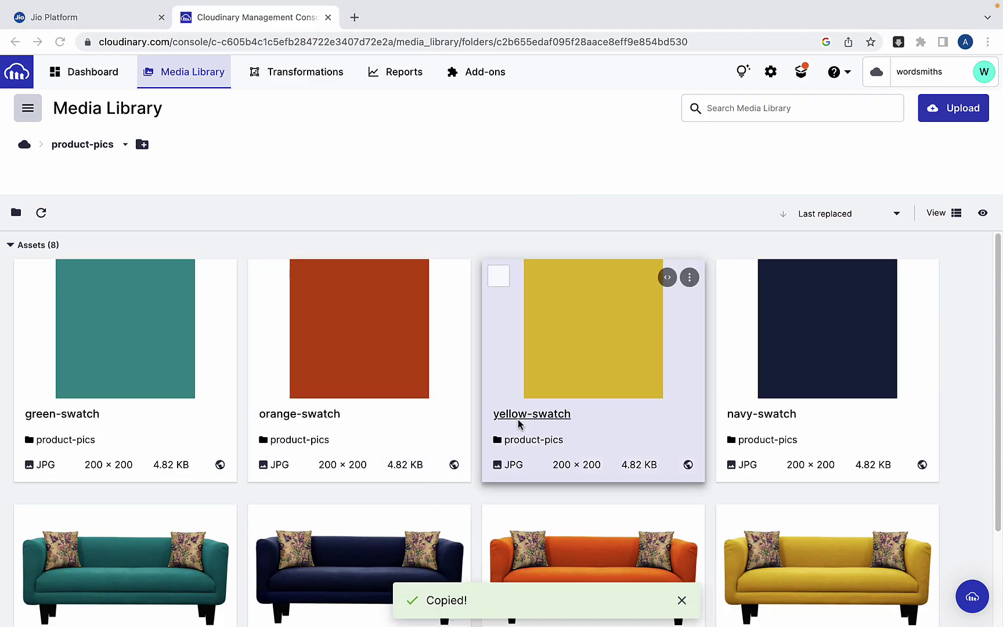
{"action": "key", "text": "super+Tab"}
{"action": "left_click", "coordinate": [525, 205]}
{"action": "key", "text": "super+v"}
{"action": "left_click", "coordinate": [522, 237]}
{"action": "key", "text": "super+Tab"}
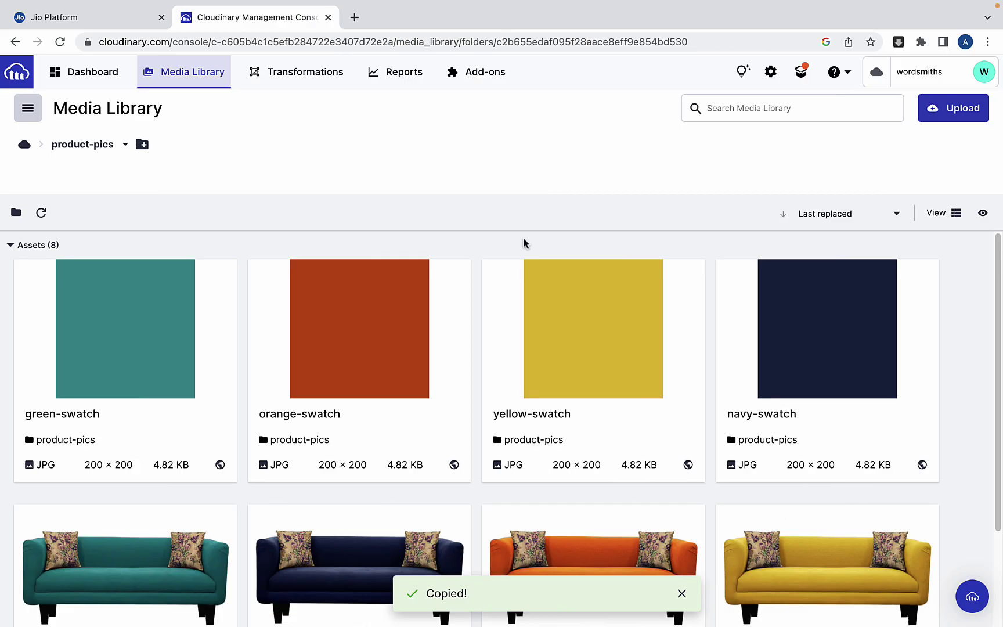
{"action": "left_click", "coordinate": [923, 277]}
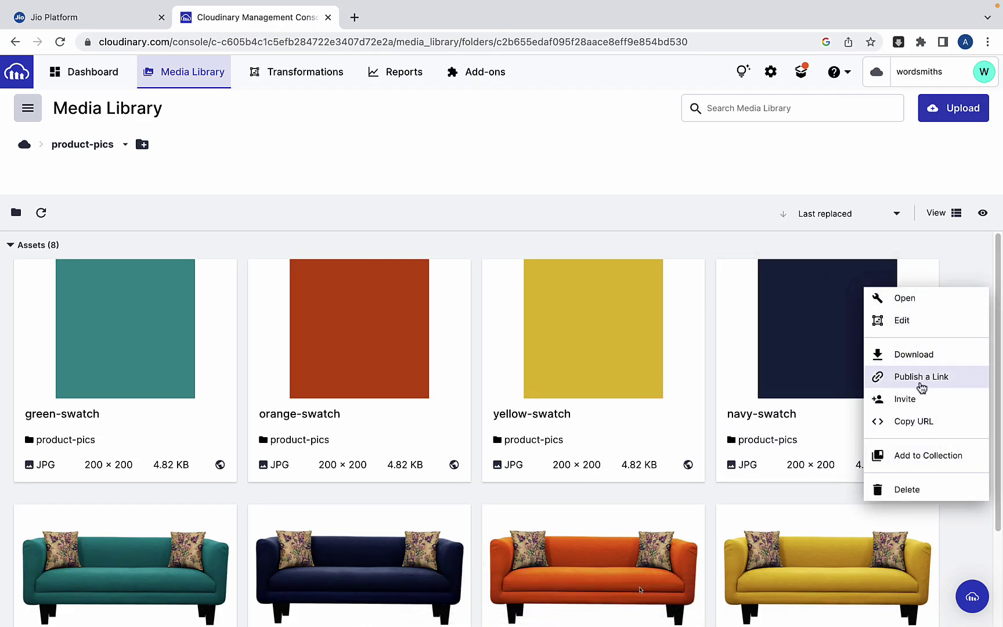
{"action": "left_click", "coordinate": [925, 424]}
{"action": "key", "text": "super+Tab"}
Step: Copy the green and yellow swatch URLs from Cloudinary into the third and fourth Variant Media cells
{"action": "key", "text": "super+Tab"}
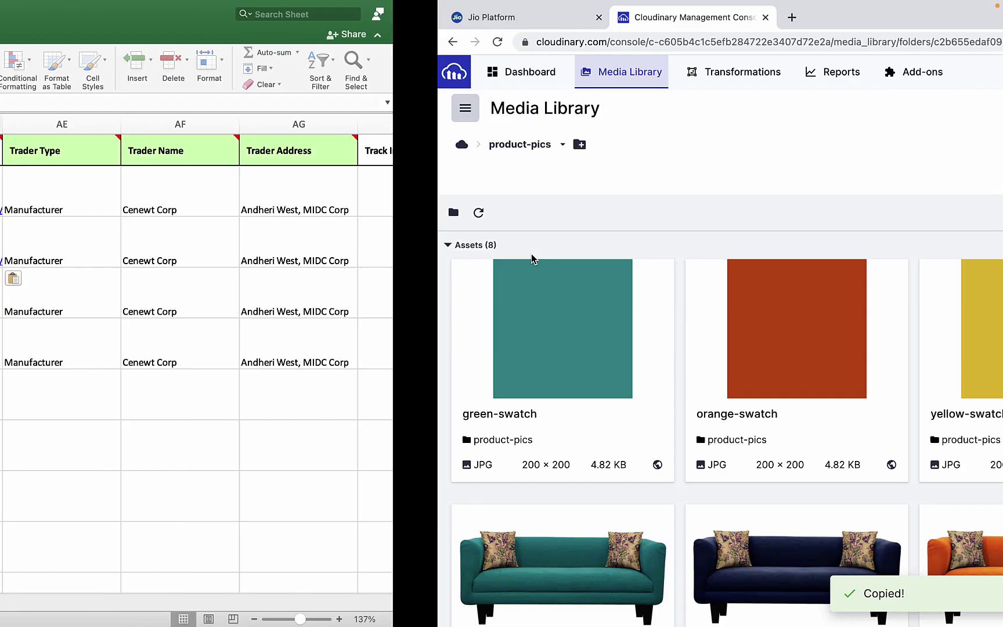
{"action": "left_click", "coordinate": [221, 278]}
{"action": "left_click", "coordinate": [258, 422]}
{"action": "key", "text": "super+Tab"}
{"action": "left_click", "coordinate": [553, 298]}
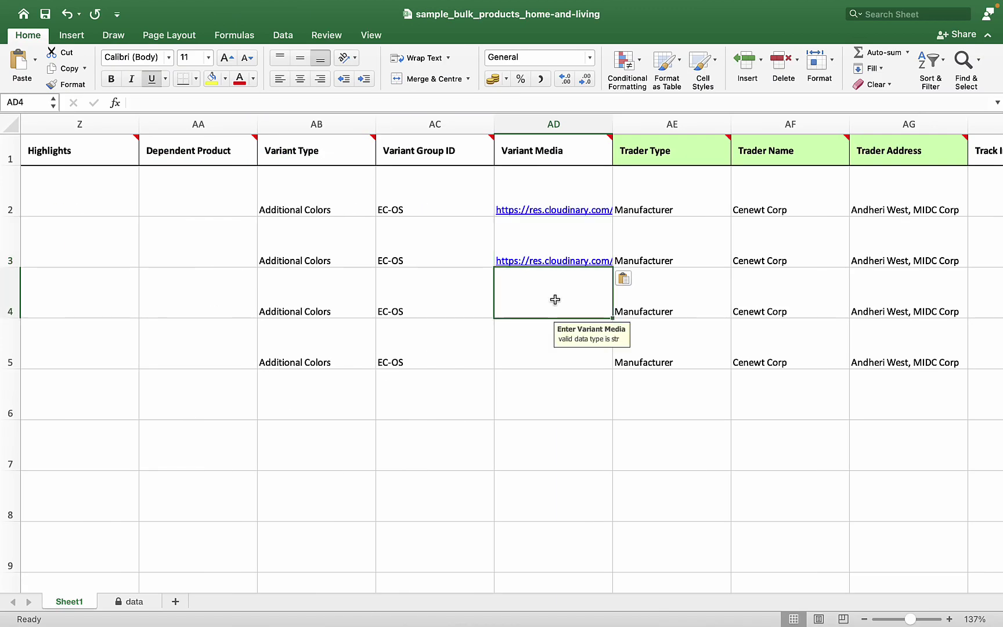
{"action": "key", "text": "ctrl+v"}
{"action": "key", "text": "super+Tab"}
{"action": "left_click", "coordinate": [690, 278]}
{"action": "left_click", "coordinate": [730, 421]}
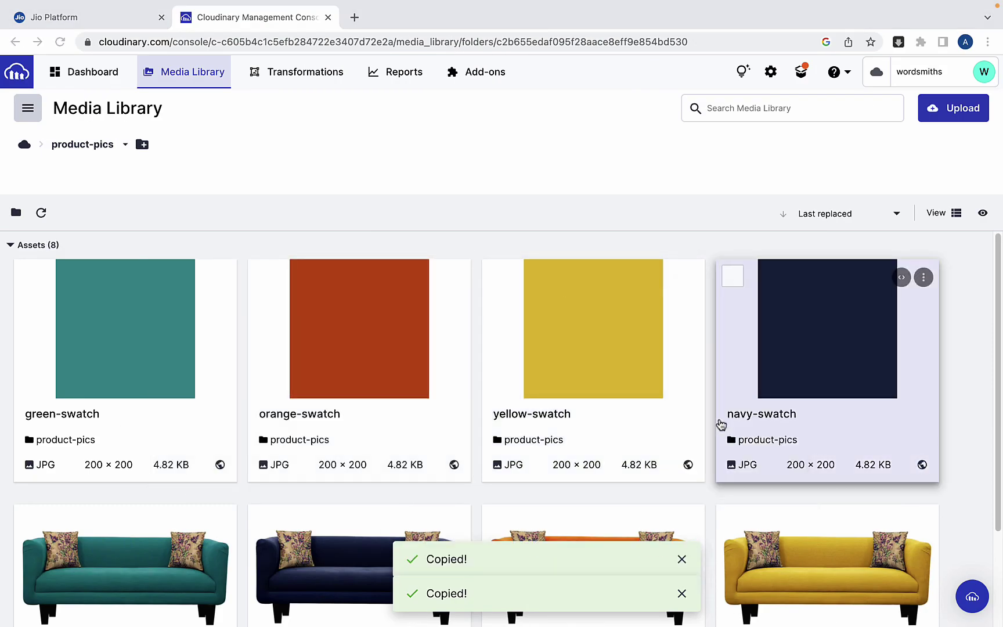
{"action": "key", "text": "super+Tab"}
{"action": "left_click", "coordinate": [572, 344]}
{"action": "key", "text": "ctrl+v"}
{"action": "left_click_drag", "start_coordinate": [311, 131], "coordinate": [526, 124]}
{"action": "left_click", "coordinate": [543, 416]}
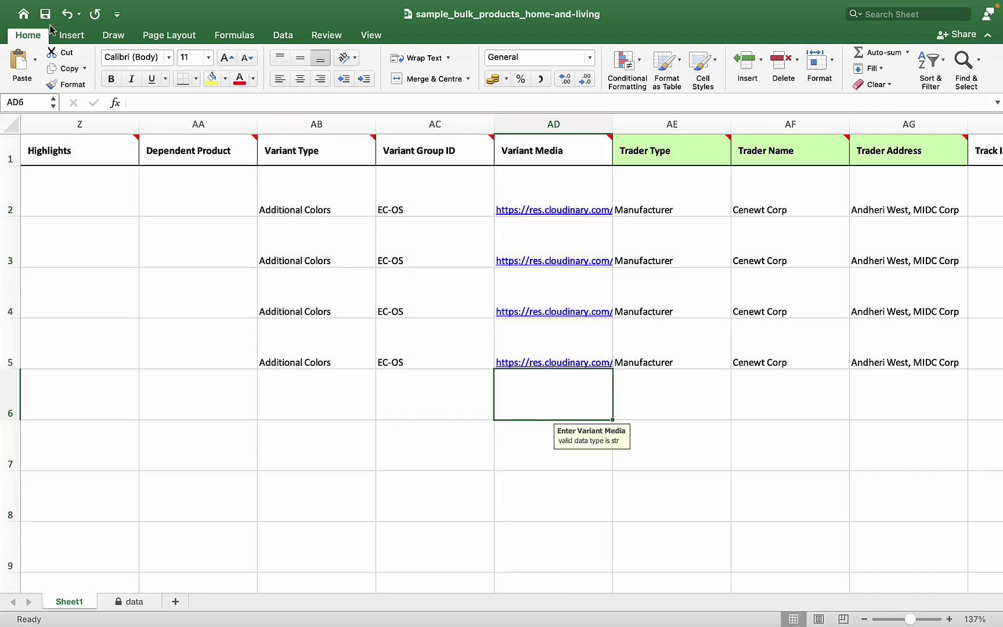
Step: Bulk-upload the sample products spreadsheet from the Desktop to Jio Platform
{"action": "key", "text": "super+Tab"}
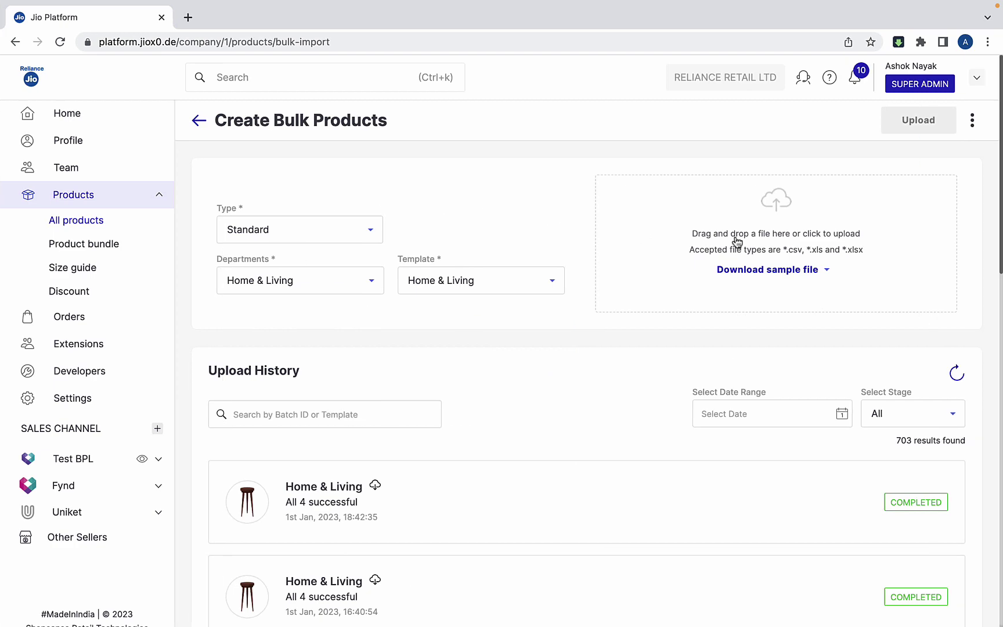
{"action": "left_click", "coordinate": [774, 234]}
{"action": "left_click", "coordinate": [291, 231]}
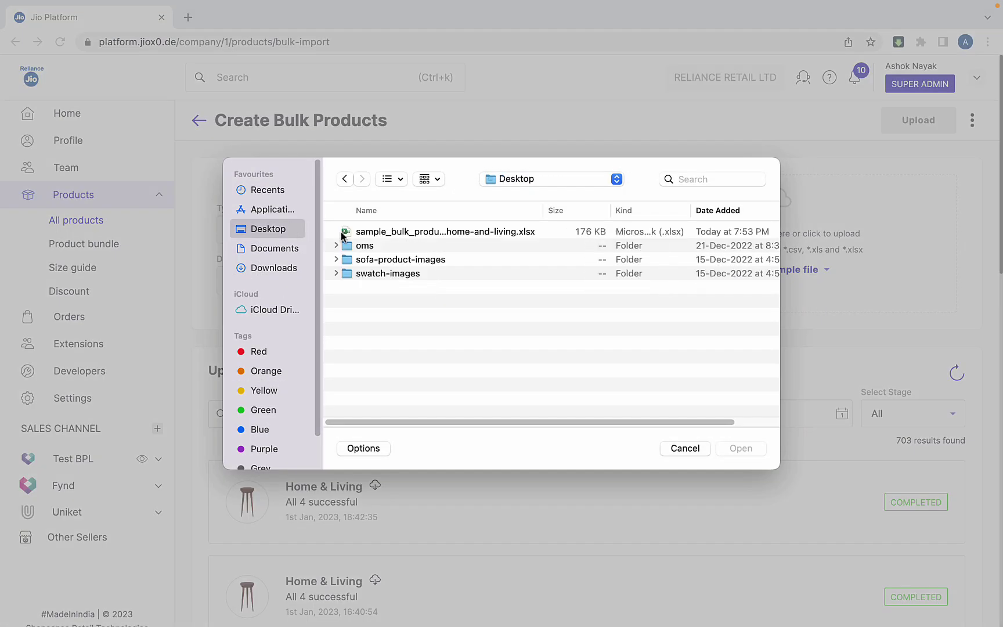
{"action": "left_click", "coordinate": [385, 232]}
{"action": "left_click", "coordinate": [743, 448]}
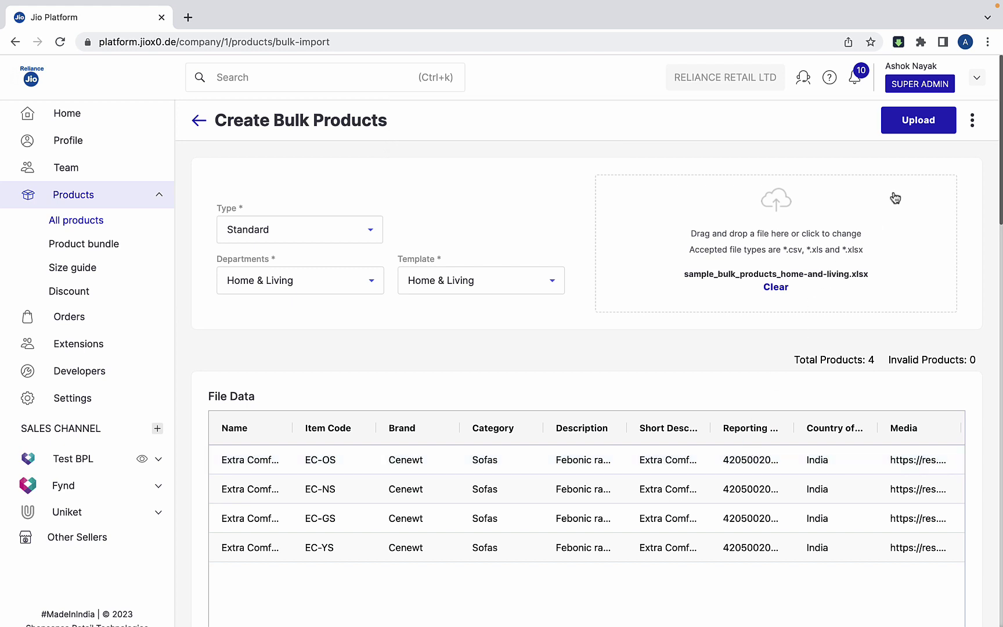
{"action": "left_click", "coordinate": [912, 132]}
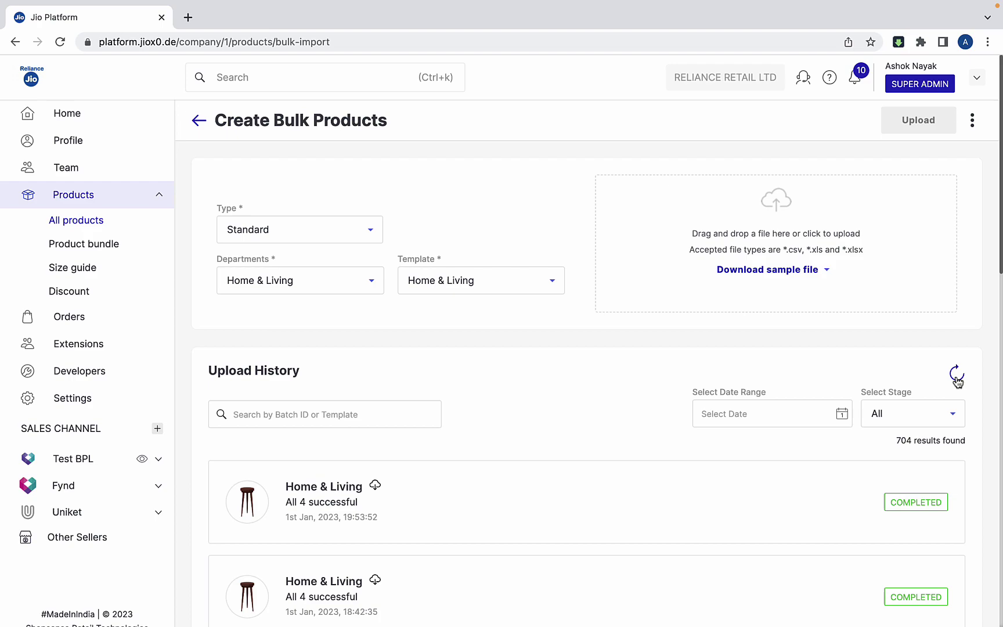
Step: Check the imported Extra Comfort Navy Sofa in All products
{"action": "left_click", "coordinate": [126, 226]}
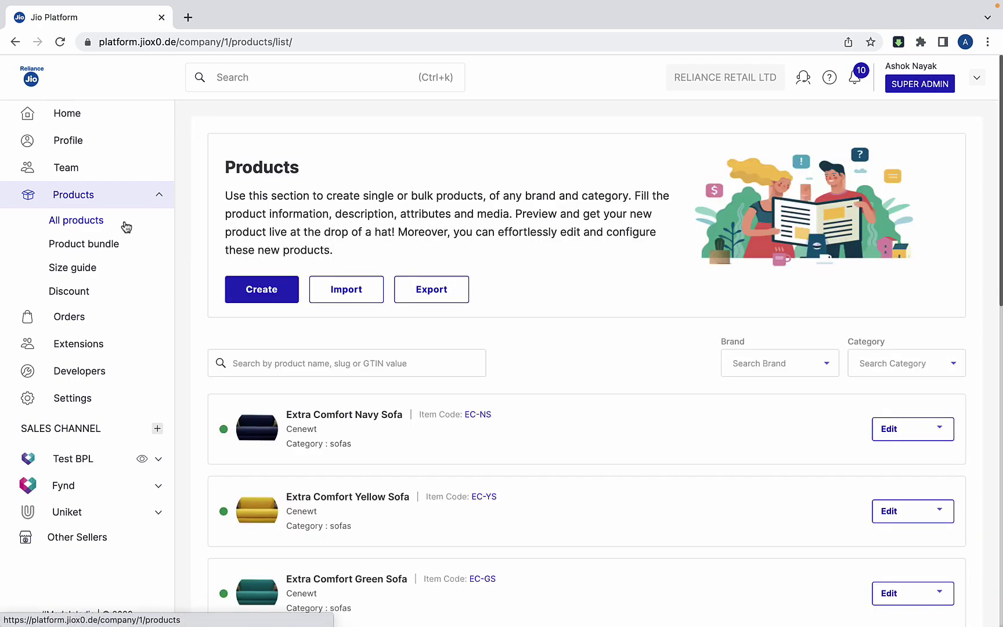
{"action": "left_click", "coordinate": [511, 432]}
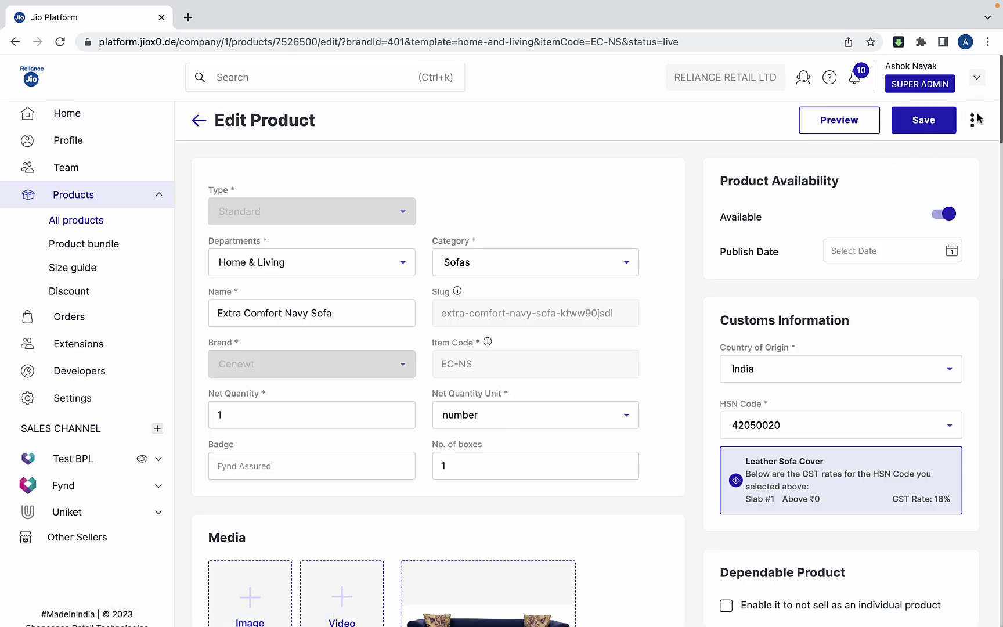
{"action": "left_click_drag", "start_coordinate": [1001, 98], "coordinate": [1001, 563]}
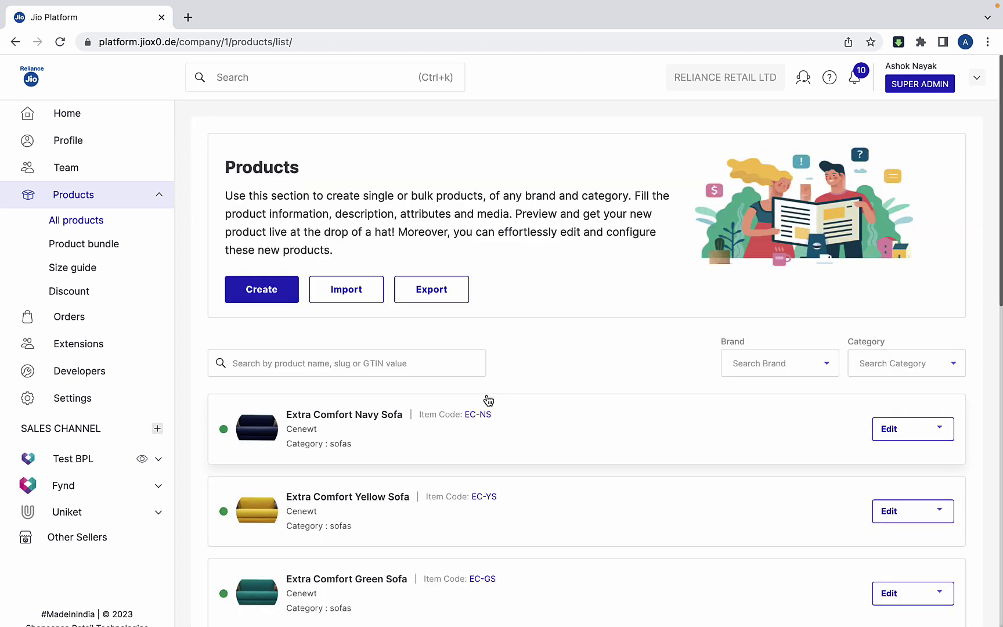
Step: Download the sample Excel template for bulk inventory import
{"action": "left_click", "coordinate": [358, 299]}
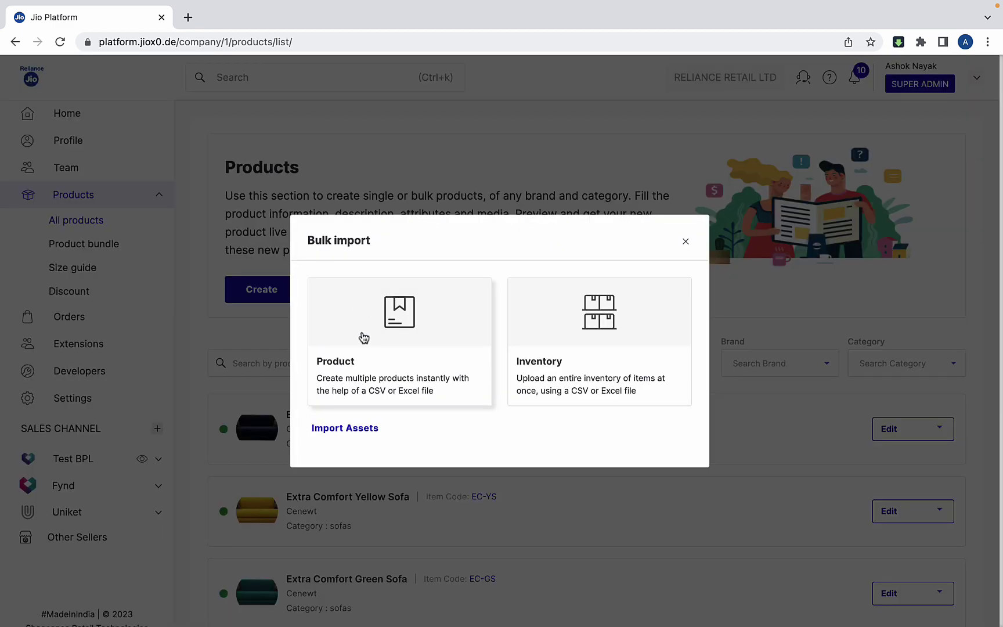
{"action": "left_click", "coordinate": [560, 340]}
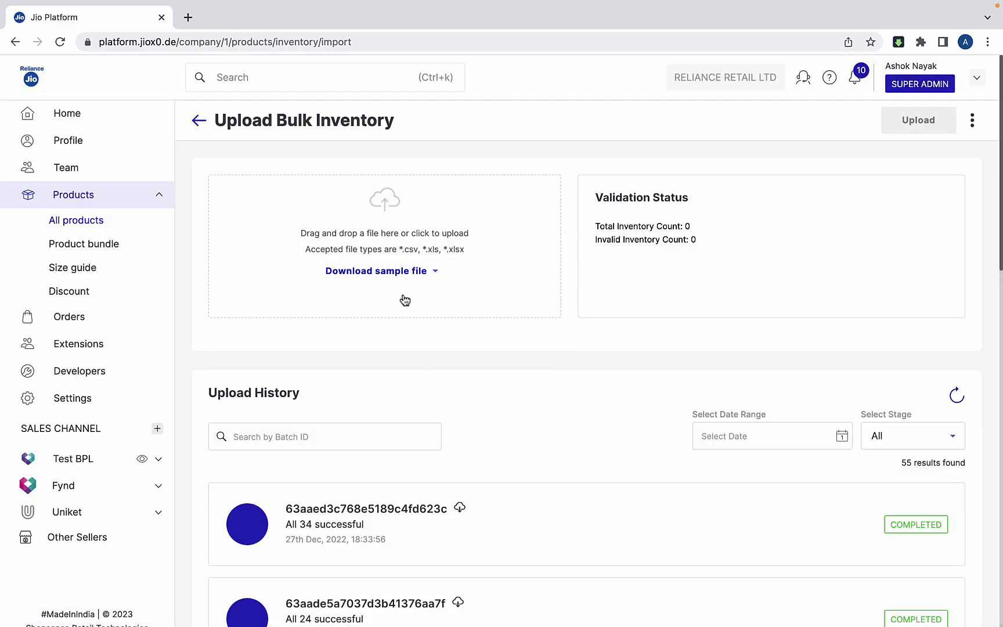
{"action": "left_click", "coordinate": [405, 271]}
{"action": "left_click", "coordinate": [405, 303]}
Step: In product_inventory, paste the four seller identifiers and set store code 3586 for rows 2–5
{"action": "left_click", "coordinate": [101, 608]}
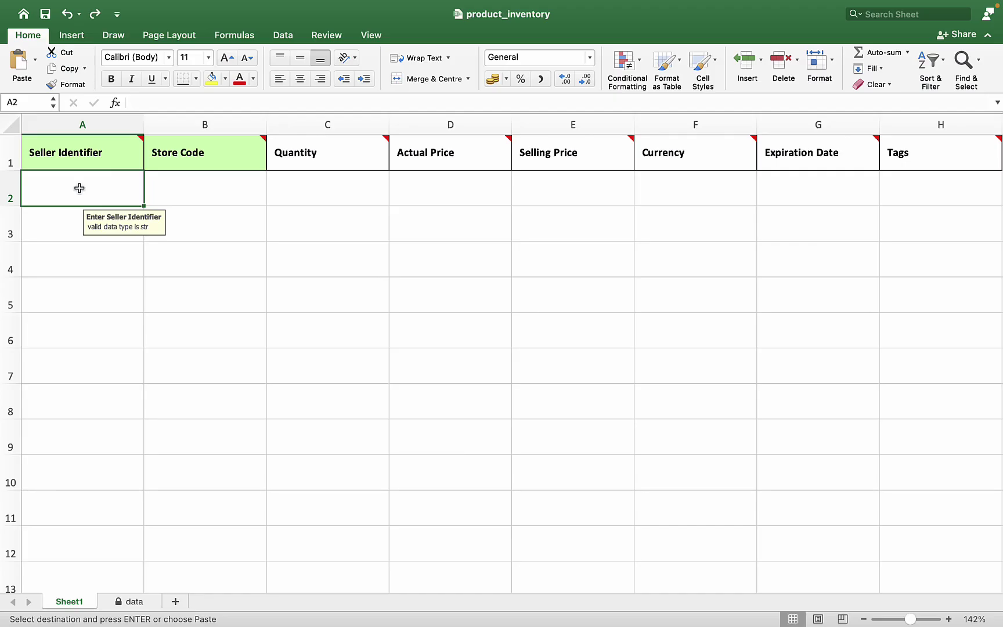
{"action": "key", "text": "super+v"}
{"action": "left_click", "coordinate": [252, 192]}
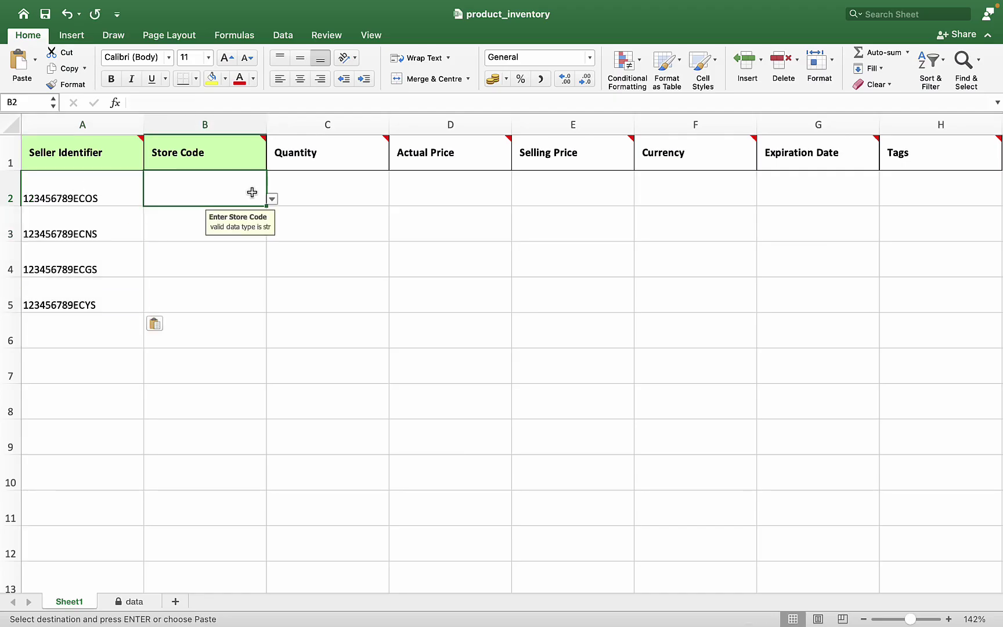
{"action": "left_click", "coordinate": [273, 200]}
{"action": "scroll", "coordinate": [232, 223], "scroll_direction": "down", "scroll_amount": 10}
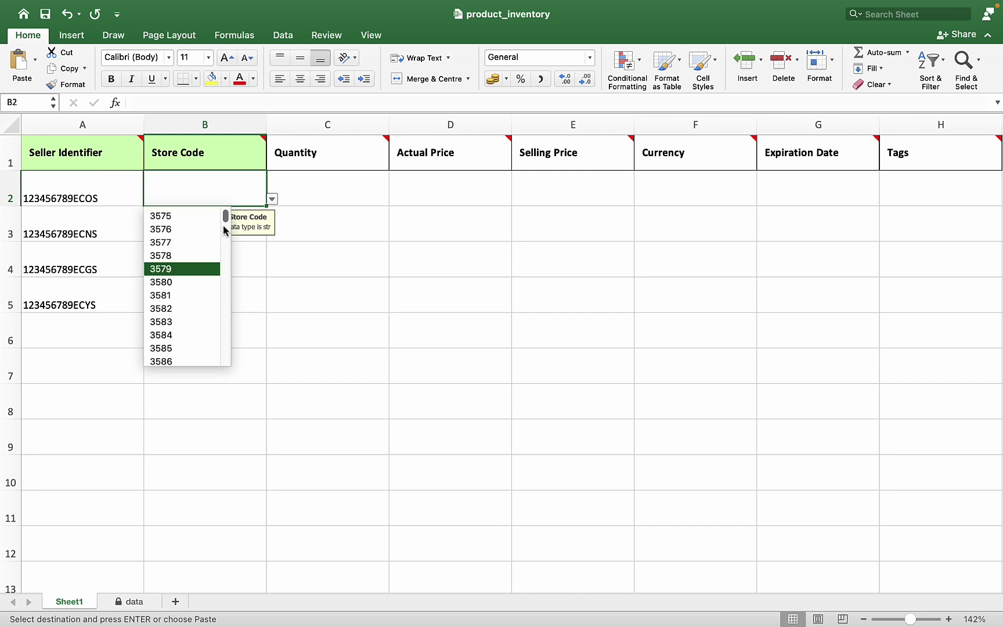
{"action": "left_click", "coordinate": [194, 366]}
{"action": "key", "text": "super+c"}
{"action": "left_click", "coordinate": [201, 232]}
{"action": "key", "text": "super+v"}
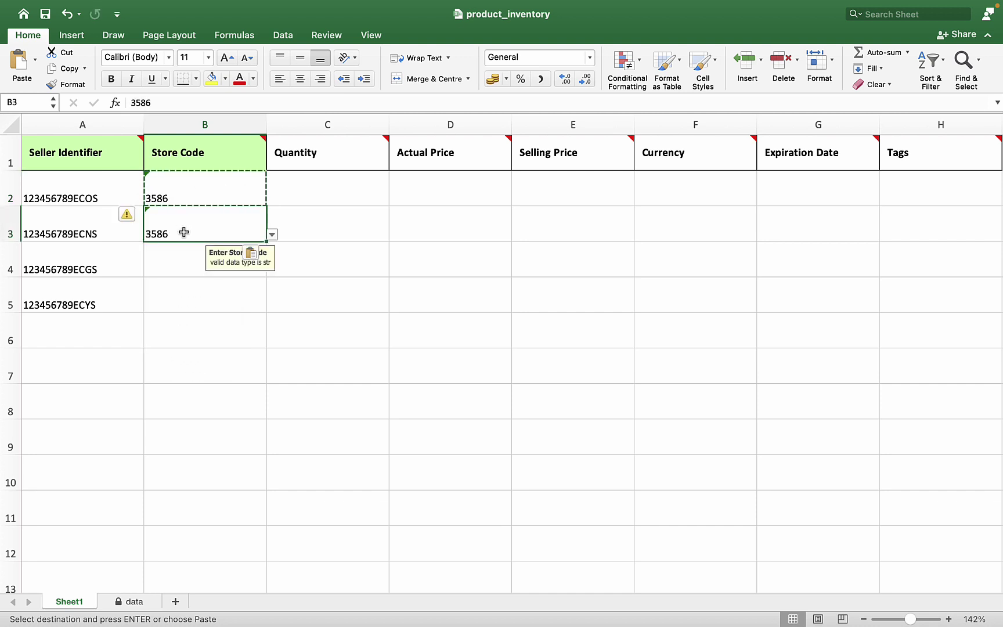
{"action": "left_click", "coordinate": [186, 264]}
{"action": "key", "text": "super+v"}
{"action": "left_click", "coordinate": [170, 298]}
{"action": "key", "text": "super+v"}
{"action": "left_click", "coordinate": [322, 192]}
Step: Enter quantity 100, actual price 10000, selling price 7500 and currency INR in row 2
{"action": "type", "text": "100"}
{"action": "key", "text": "Tab"}
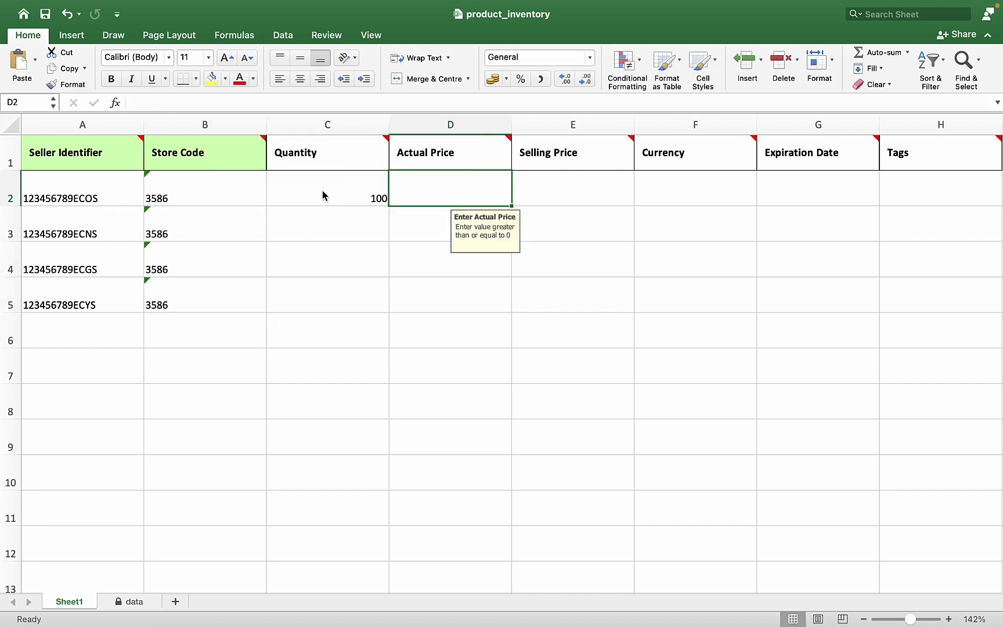
{"action": "type", "text": "10000"}
{"action": "key", "text": "Tab"}
{"action": "type", "text": "7500"}
{"action": "key", "text": "Tab"}
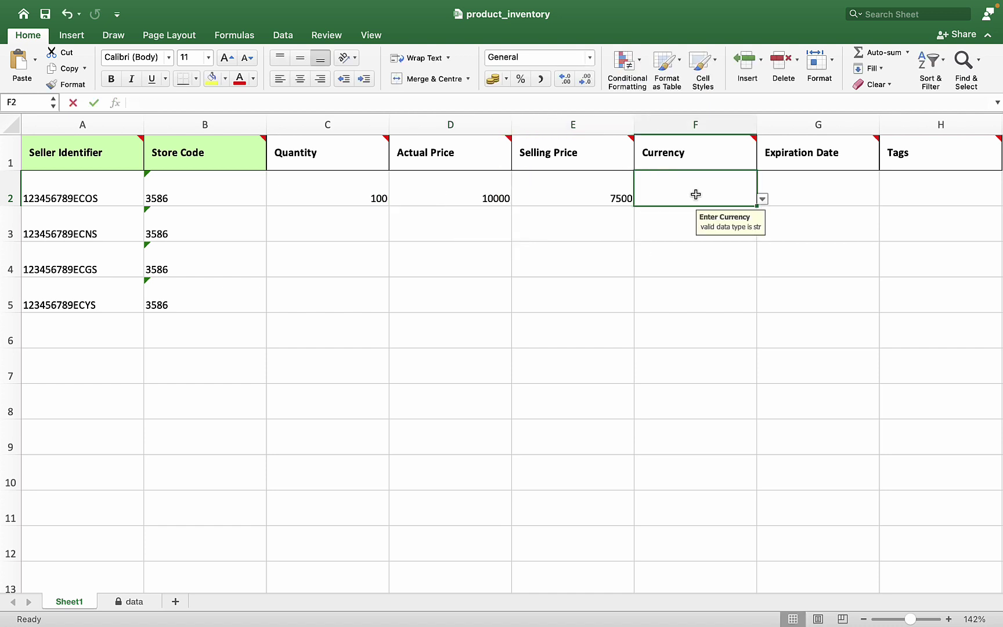
{"action": "type", "text": "INR"}
Step: Copy row 2's quantity, prices and currency down to rows 3–5
{"action": "left_click", "coordinate": [314, 200]}
{"action": "key", "text": "shift+Right"}
{"action": "key", "text": "shift+Right"}
{"action": "key", "text": "shift+Right"}
{"action": "key", "text": "super+c"}
{"action": "left_click", "coordinate": [323, 229]}
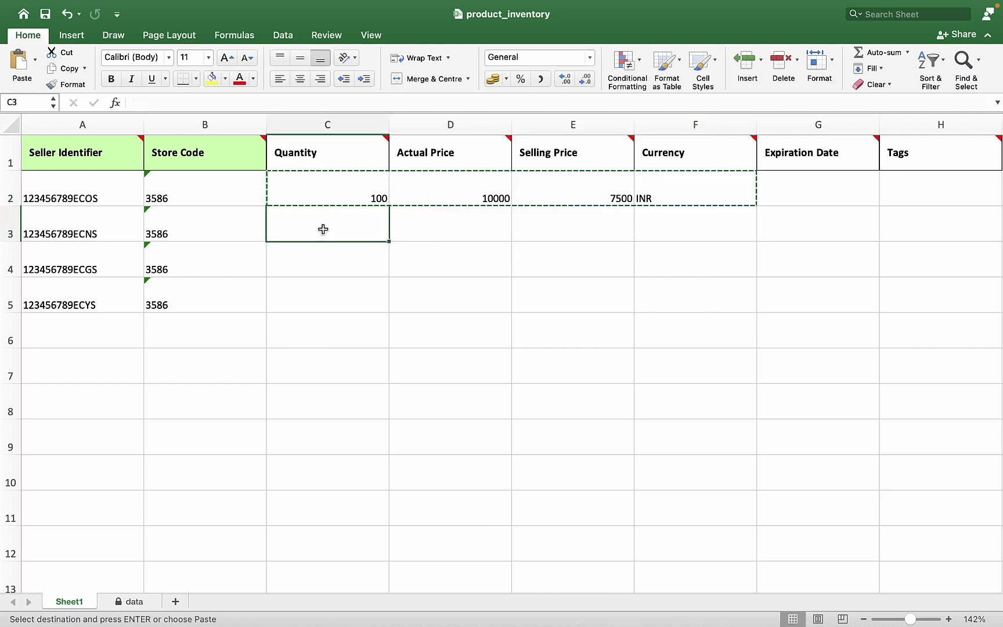
{"action": "key", "text": "super+v"}
{"action": "left_click", "coordinate": [319, 267]}
{"action": "key", "text": "super+v"}
{"action": "left_click", "coordinate": [333, 293]}
{"action": "key", "text": "super+v"}
{"action": "key", "text": "Escape"}
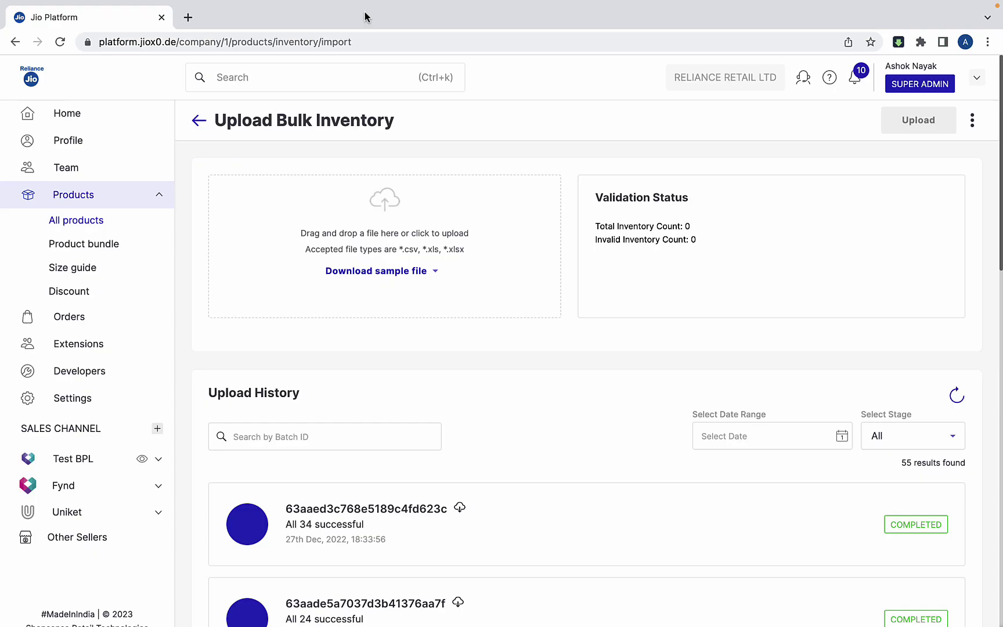
Step: Upload product_inventory.xlsx and refresh Upload History to confirm the batch completed
{"action": "left_click", "coordinate": [375, 210]}
{"action": "left_click", "coordinate": [378, 227]}
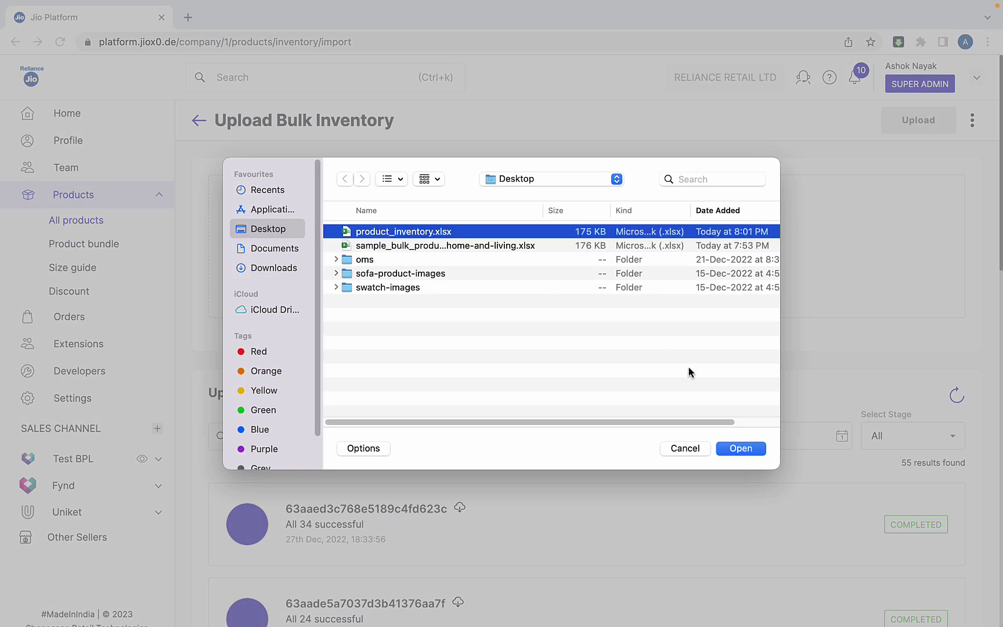
{"action": "left_click", "coordinate": [741, 448]}
{"action": "left_click", "coordinate": [917, 123]}
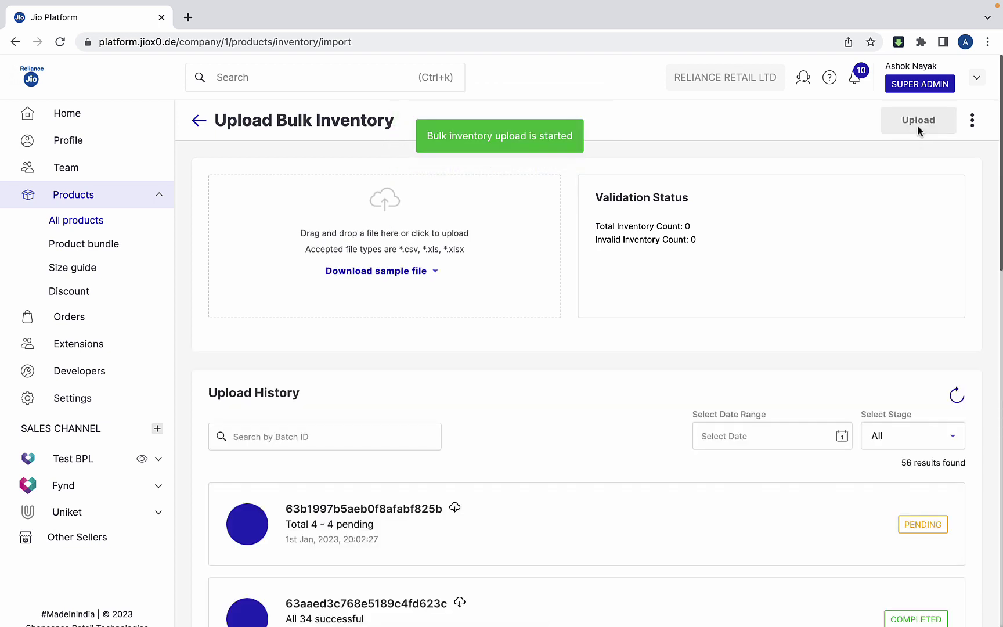
{"action": "left_click", "coordinate": [959, 400]}
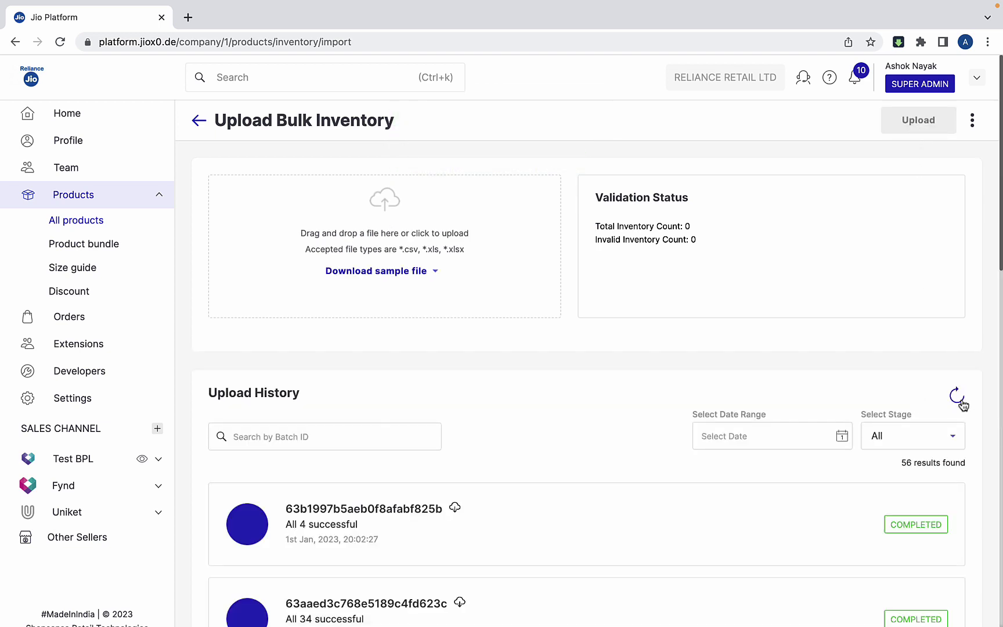
Step: View the Navy Sofa on the storefront and switch to the green, then orange, colour swatches
{"action": "left_click", "coordinate": [116, 224]}
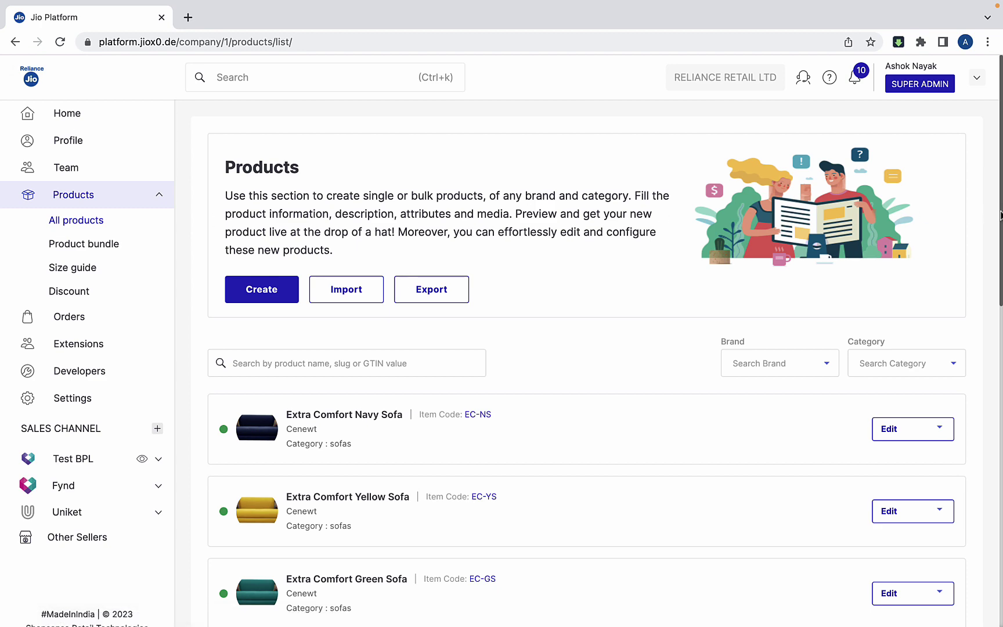
{"action": "left_click_drag", "start_coordinate": [999, 216], "coordinate": [1001, 258]}
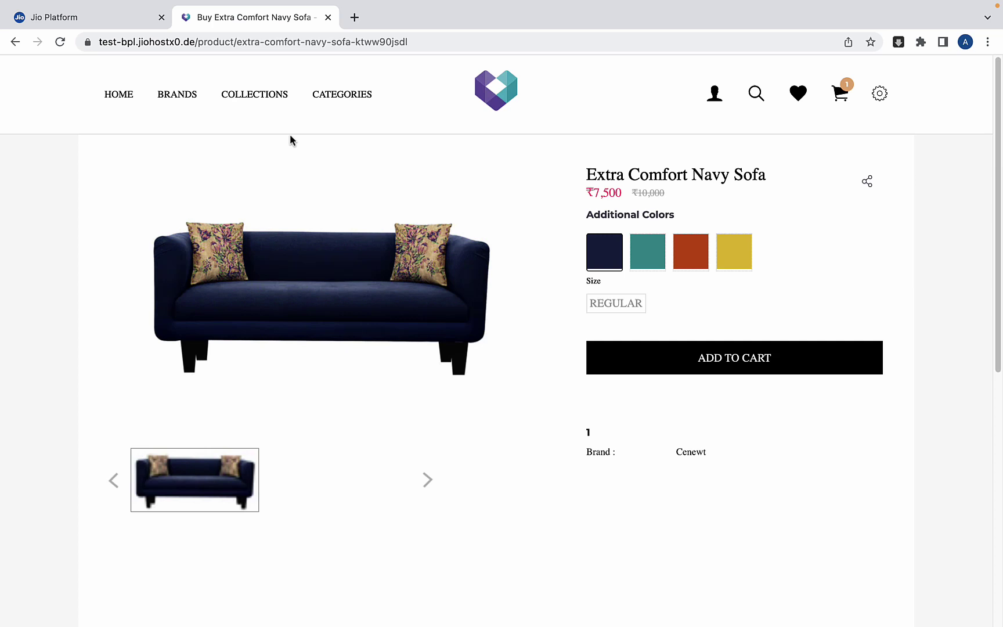
{"action": "left_click", "coordinate": [648, 255]}
{"action": "left_click", "coordinate": [696, 264]}
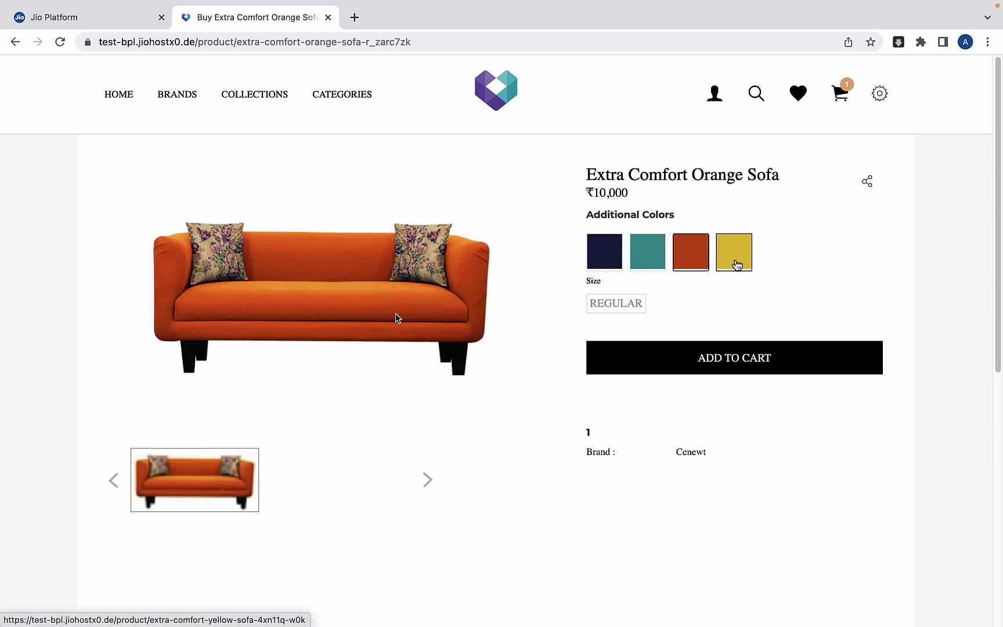